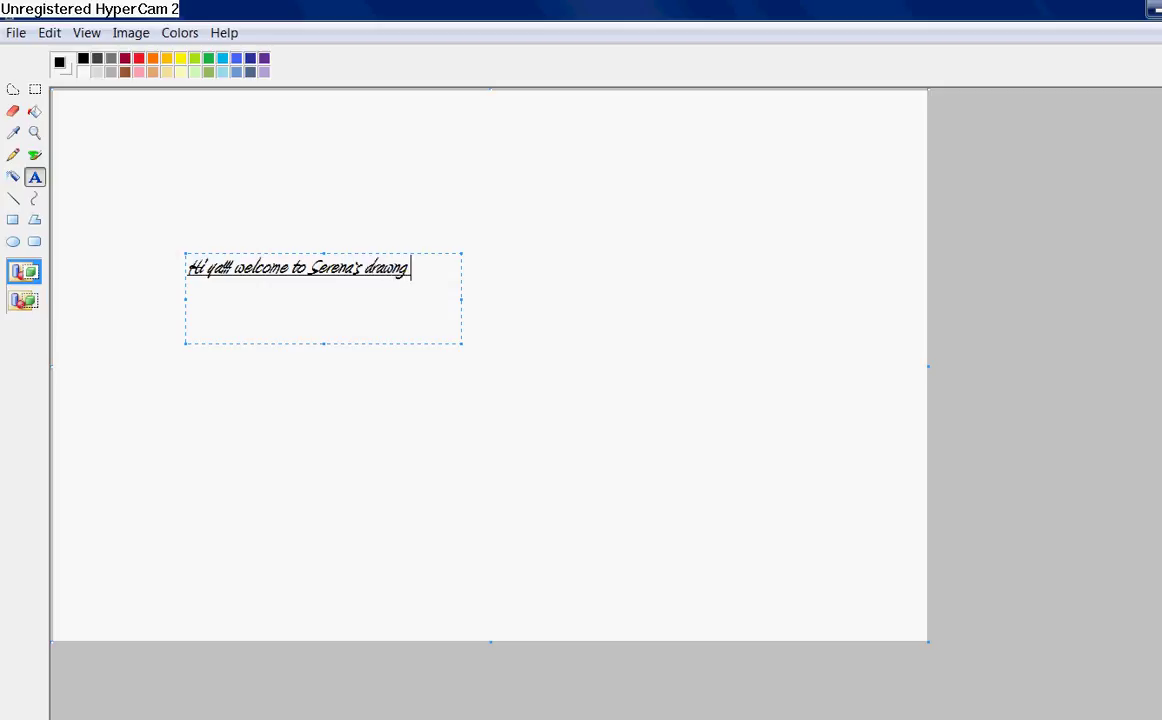
Replace the last word of the greeting in the text box with "how to video!".
key(BackSpace)
key(BackSpace)
key(BackSpace)
key(BackSpace)
key(BackSpace)
key(BackSpace)
key(BackSpace)
key(BackSpace)
text(how to video!)
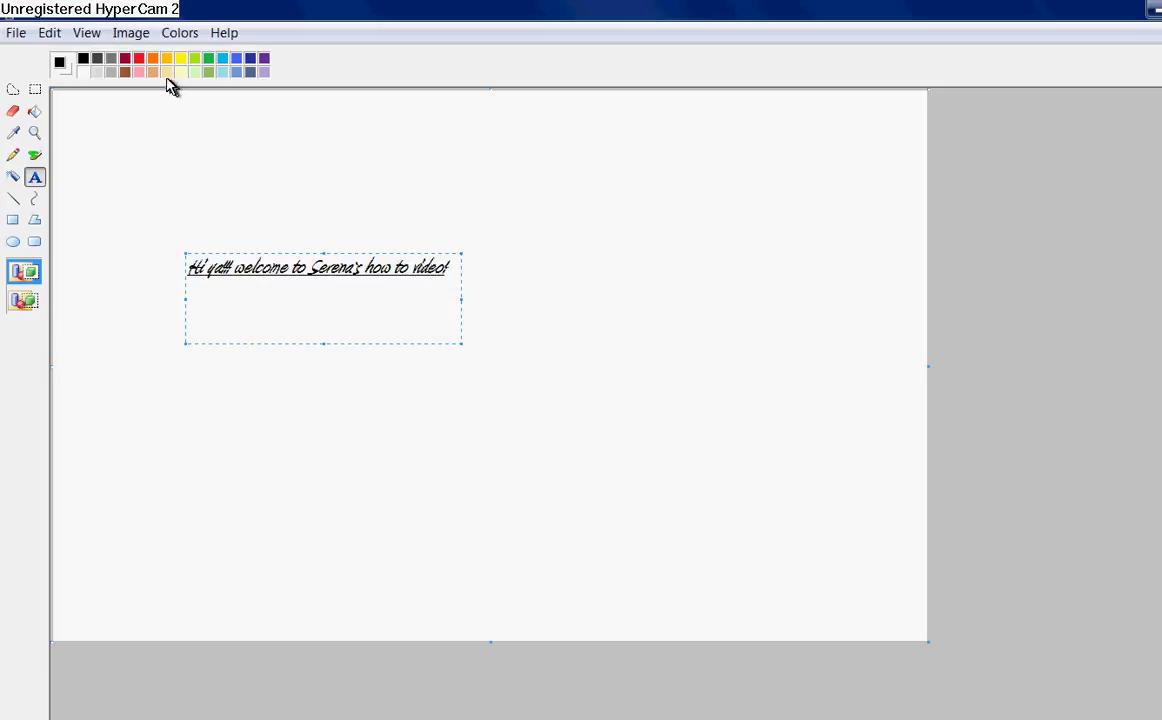
Try several palette colours on the greeting text and set it back to black.
click(124, 61)
click(241, 63)
click(245, 72)
click(210, 72)
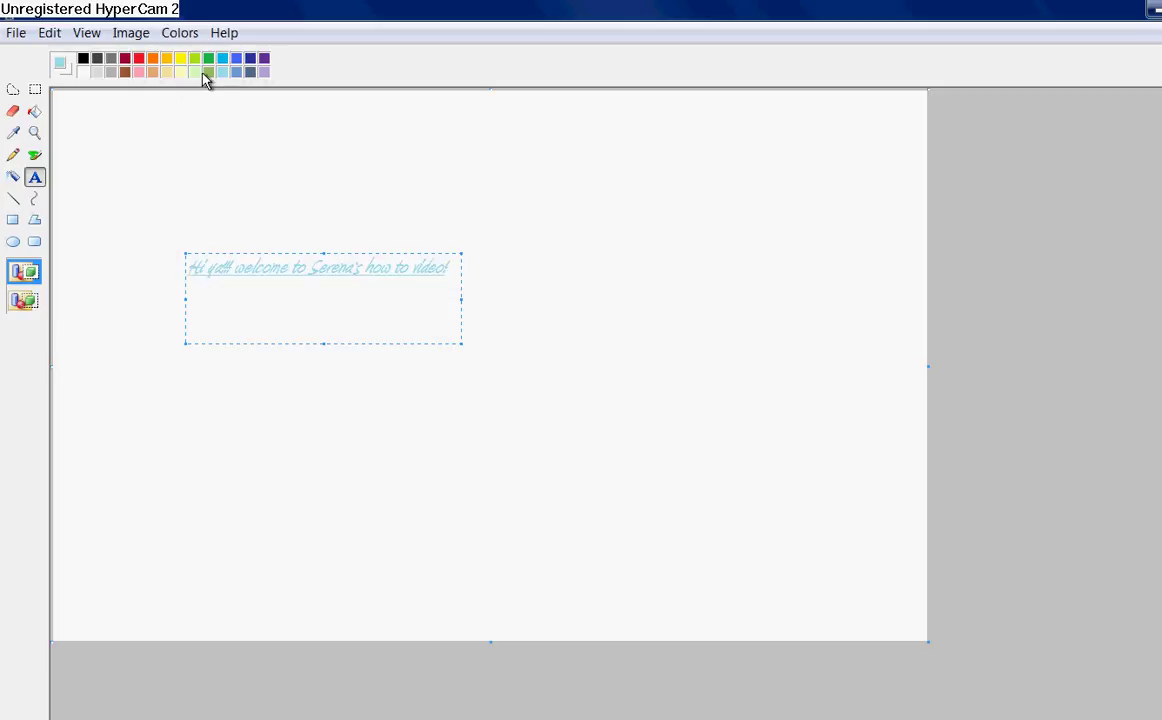
click(152, 73)
click(84, 60)
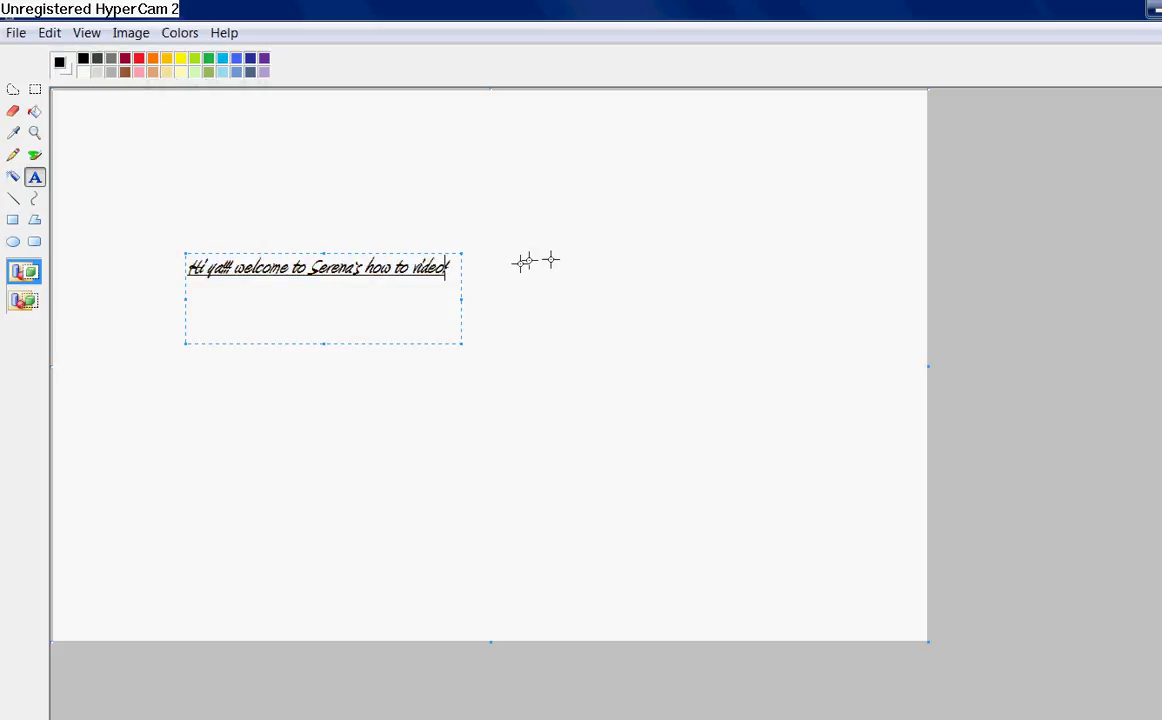
Delete all the greeting text and close the empty text box.
drag(456, 270, 75, 300)
key(Delete)
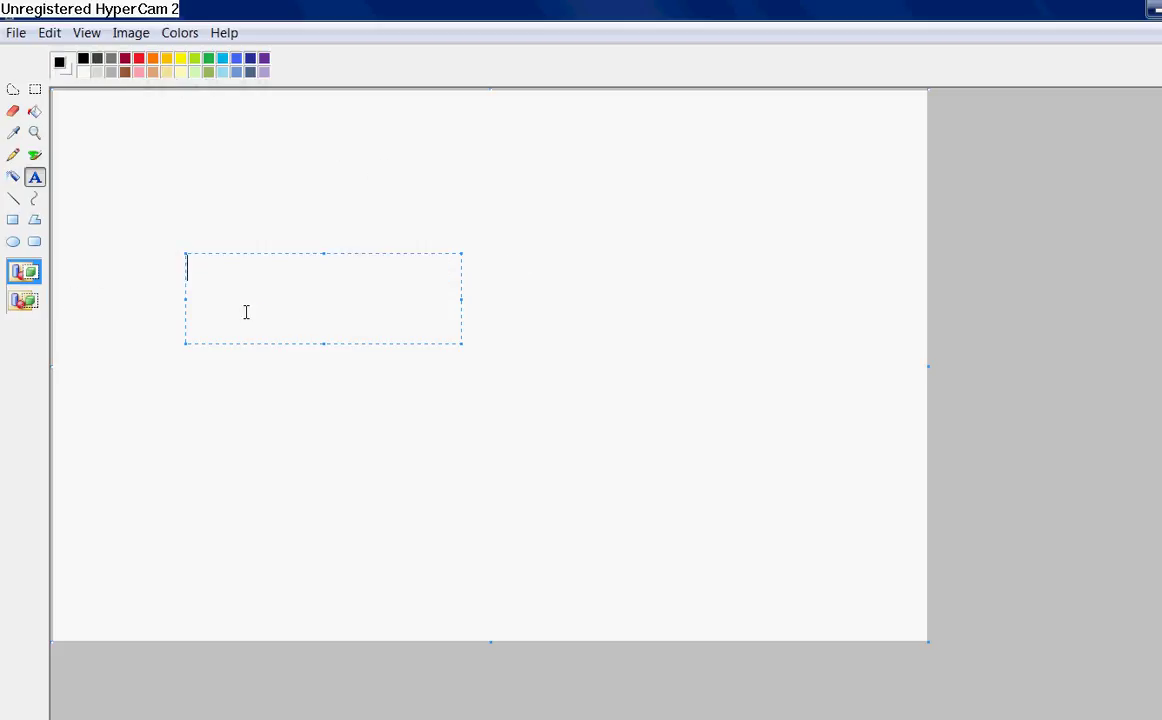
click(150, 250)
Paint a black U-shaped face outline with the Brush and move it slightly lower on the canvas.
click(35, 155)
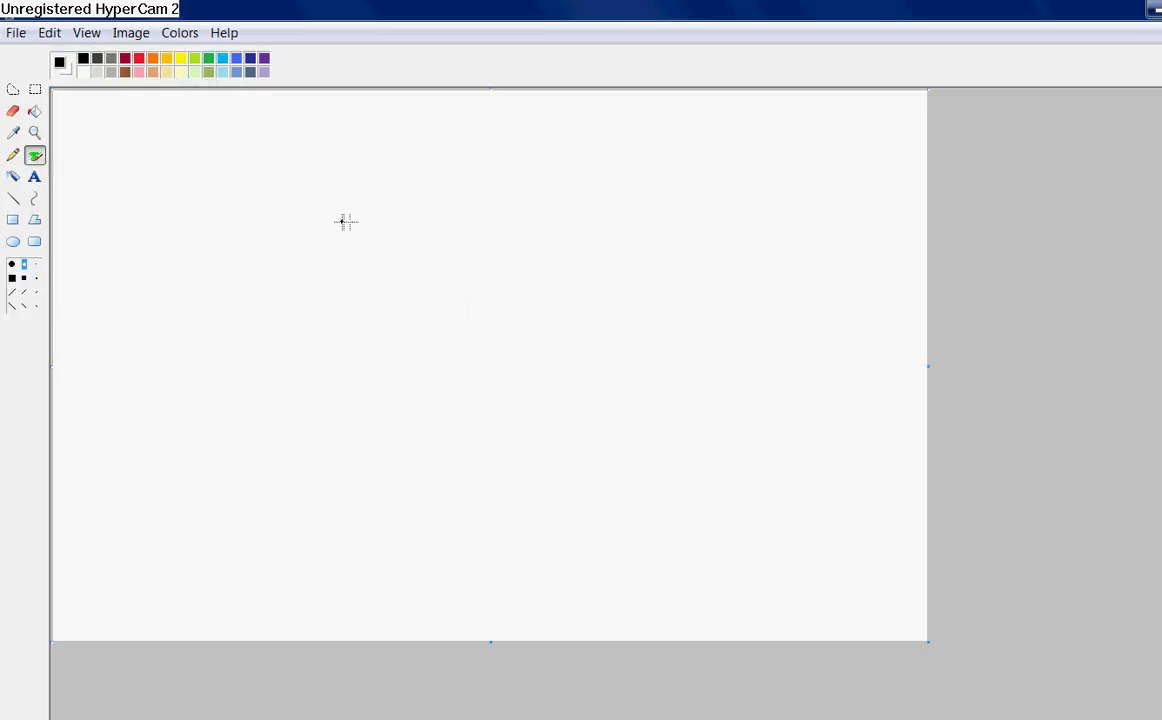
mouse_move(341, 221)
mouse_down()
mouse_move(343, 300)
mouse_move(372, 346)
mouse_move(455, 405)
mouse_move(543, 377)
mouse_move(579, 340)
mouse_move(595, 229)
mouse_up()
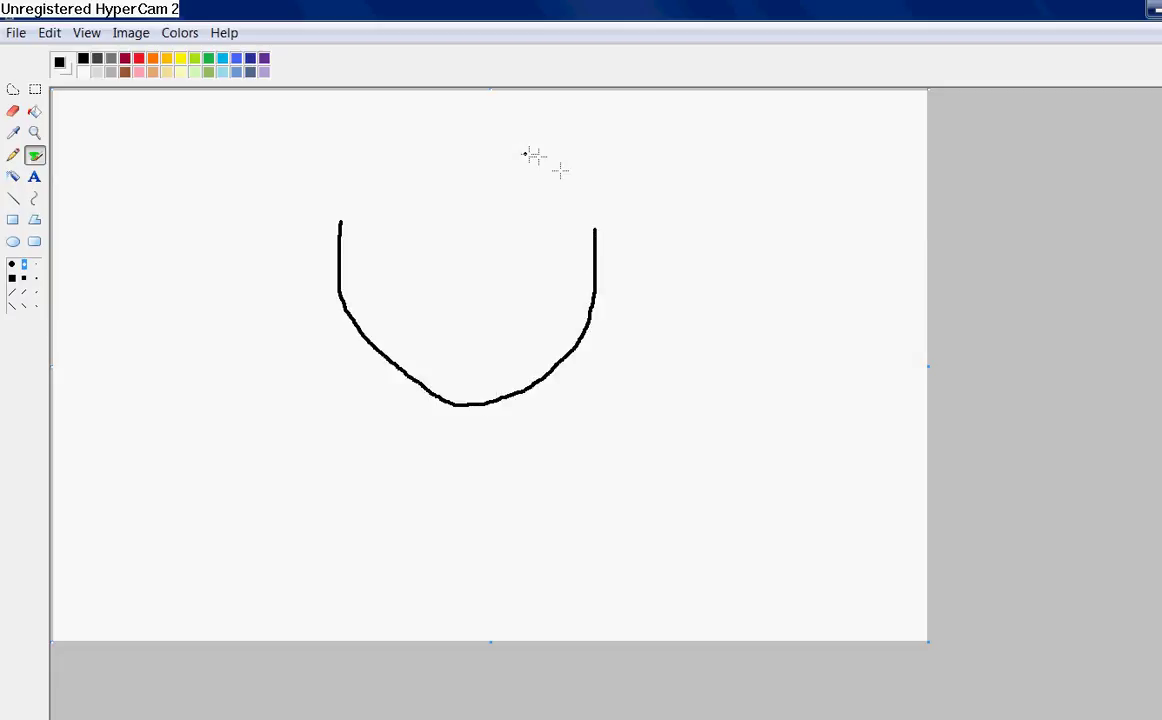
click(35, 89)
mouse_move(283, 202)
mouse_down()
mouse_move(685, 241)
mouse_move(711, 384)
mouse_move(703, 420)
mouse_up()
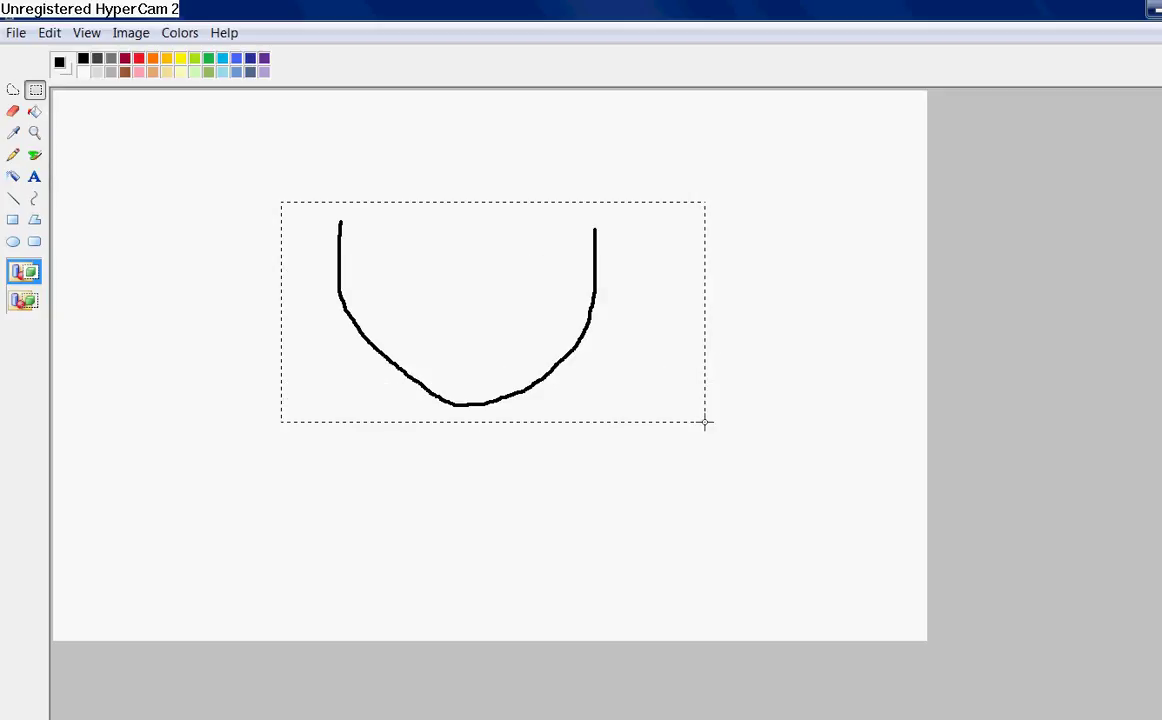
mouse_move(459, 320)
mouse_down()
mouse_move(440, 338)
mouse_move(454, 379)
mouse_move(662, 384)
mouse_move(324, 394)
mouse_move(433, 384)
mouse_move(423, 393)
mouse_move(442, 400)
mouse_up()
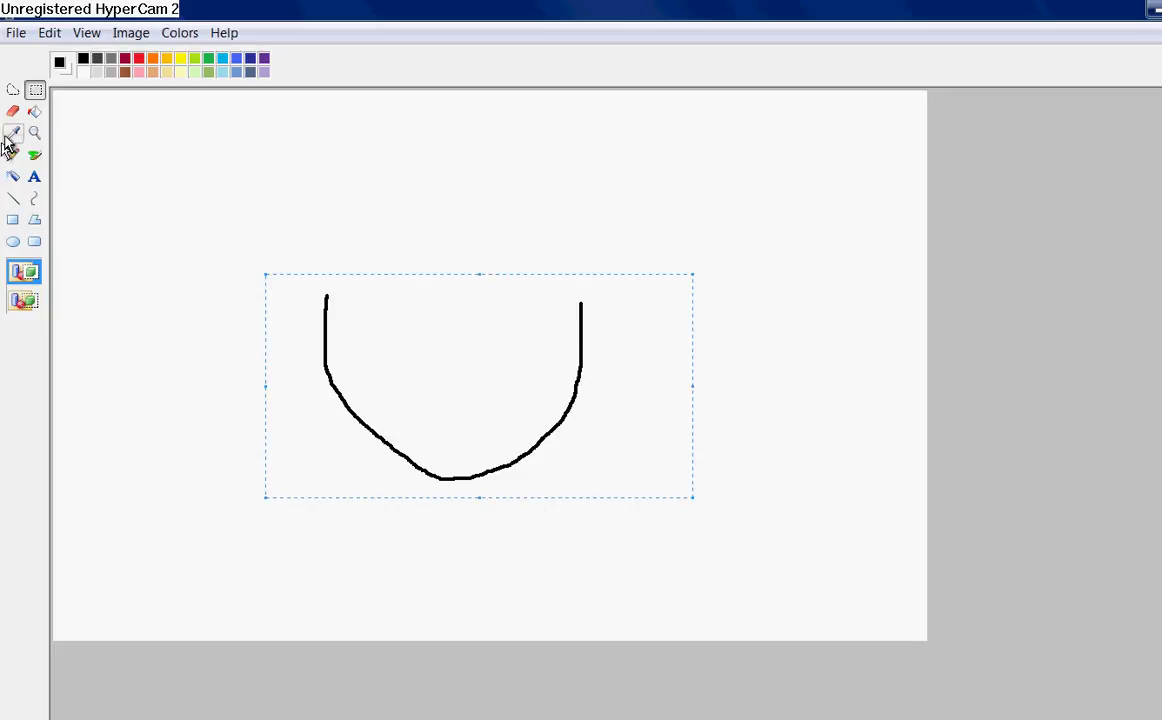
Brush the neck and shoulder line from the left of the chin, undoing the first try and repainting it shorter.
click(35, 157)
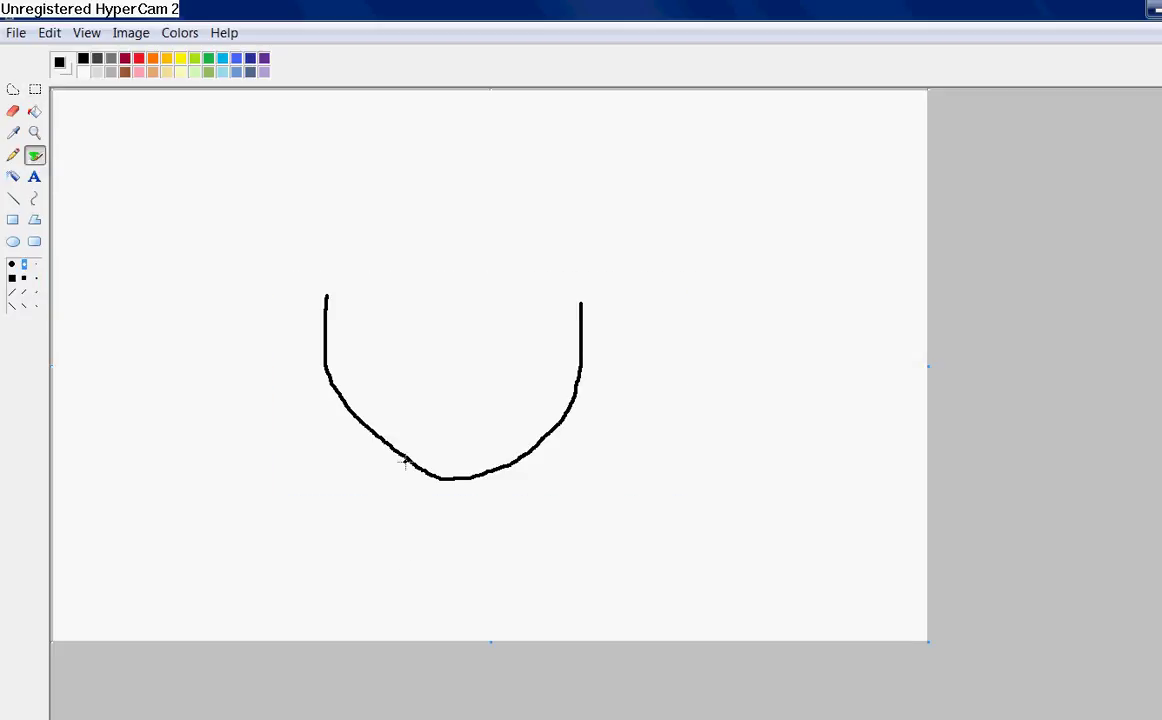
mouse_move(408, 461)
mouse_down()
mouse_move(397, 516)
mouse_move(318, 543)
mouse_move(205, 660)
mouse_up()
click(48, 33)
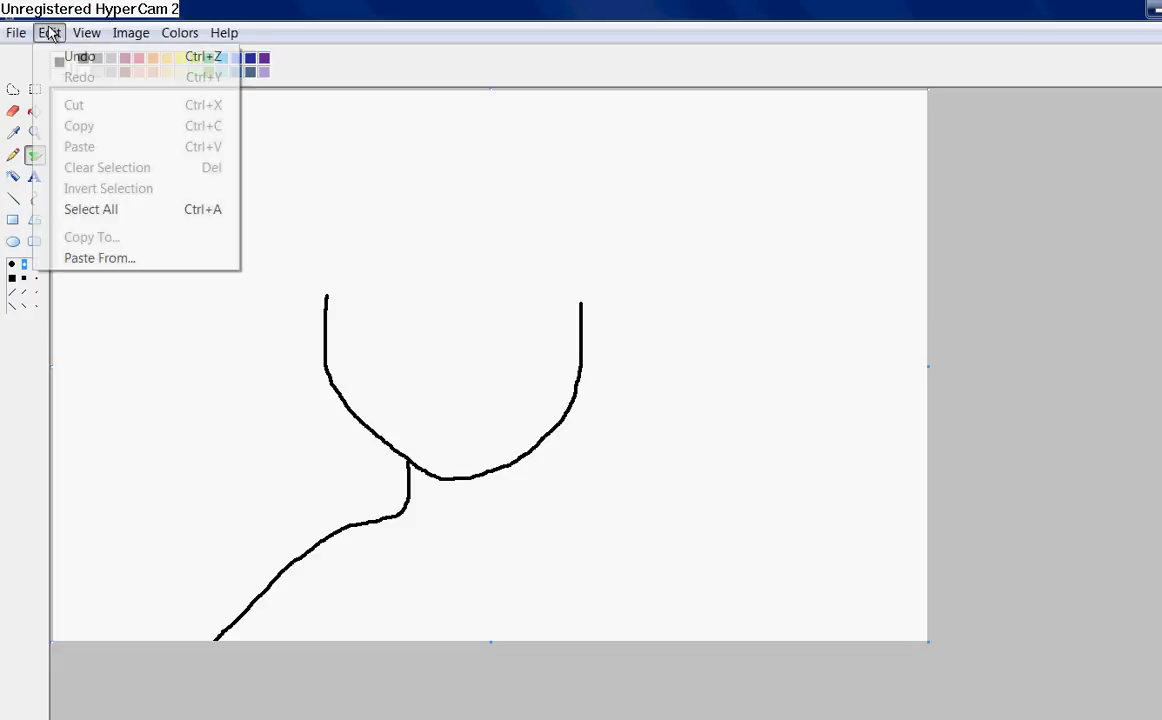
click(72, 56)
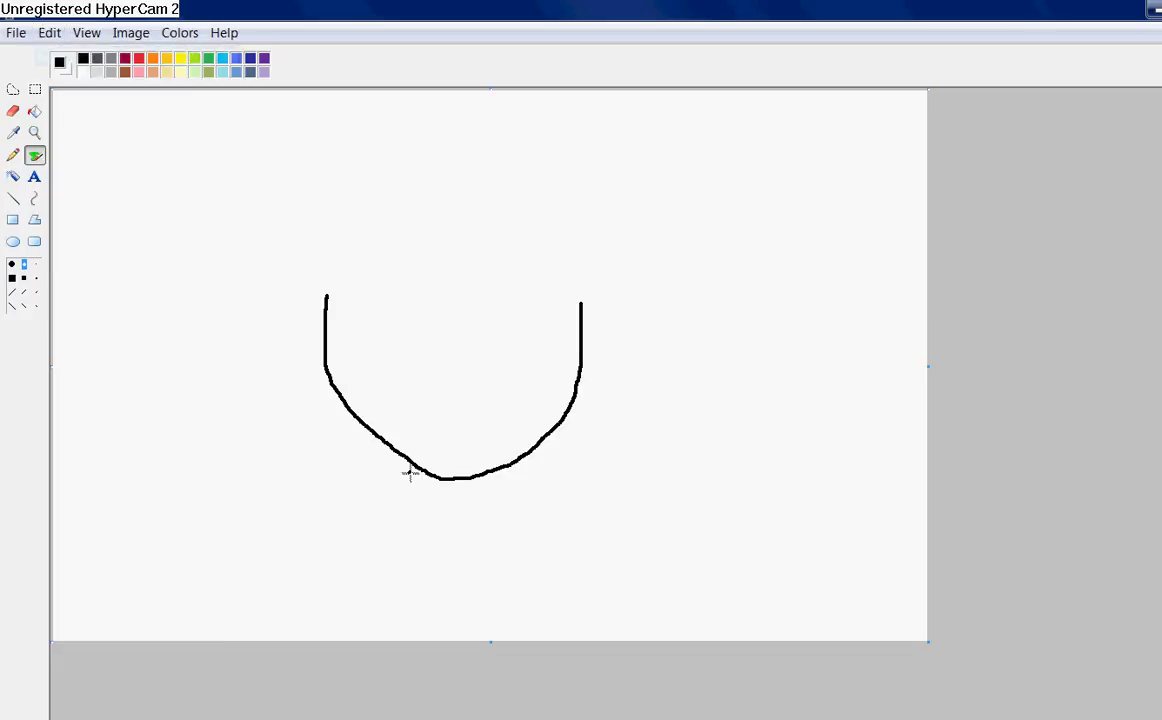
mouse_move(409, 465)
mouse_down()
mouse_move(399, 513)
mouse_move(350, 517)
mouse_move(278, 564)
mouse_up()
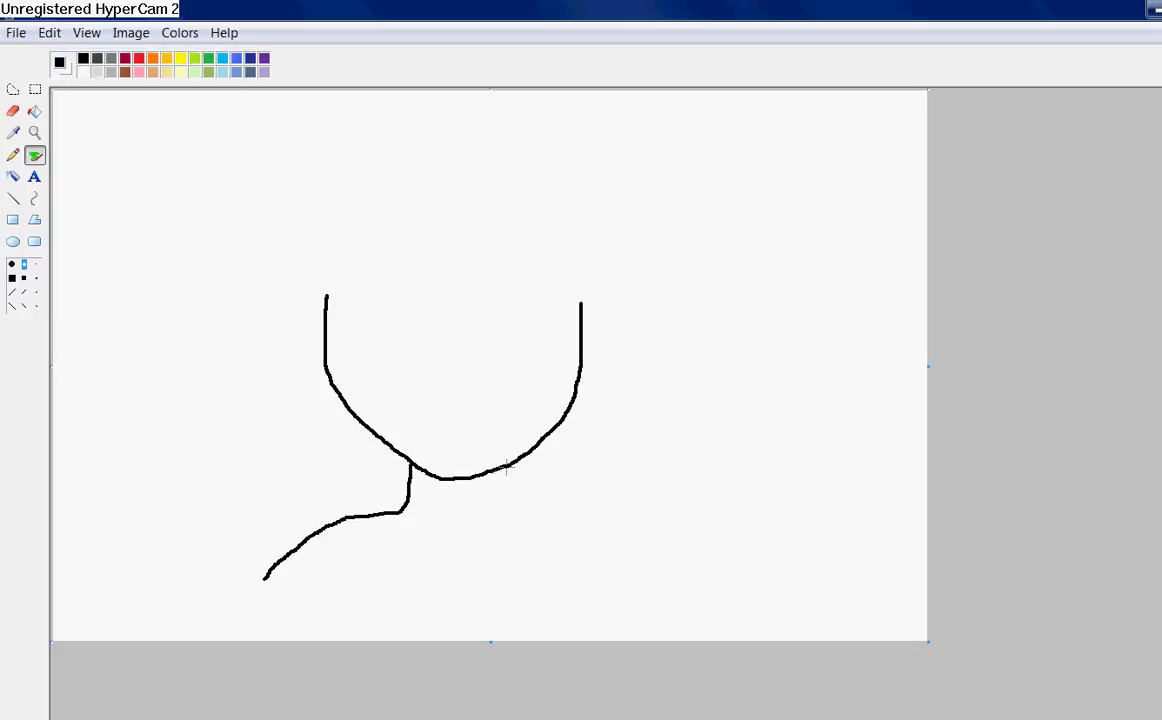
mouse_move(494, 482)
mouse_down()
mouse_move(497, 513)
mouse_move(570, 527)
mouse_move(622, 576)
mouse_up()
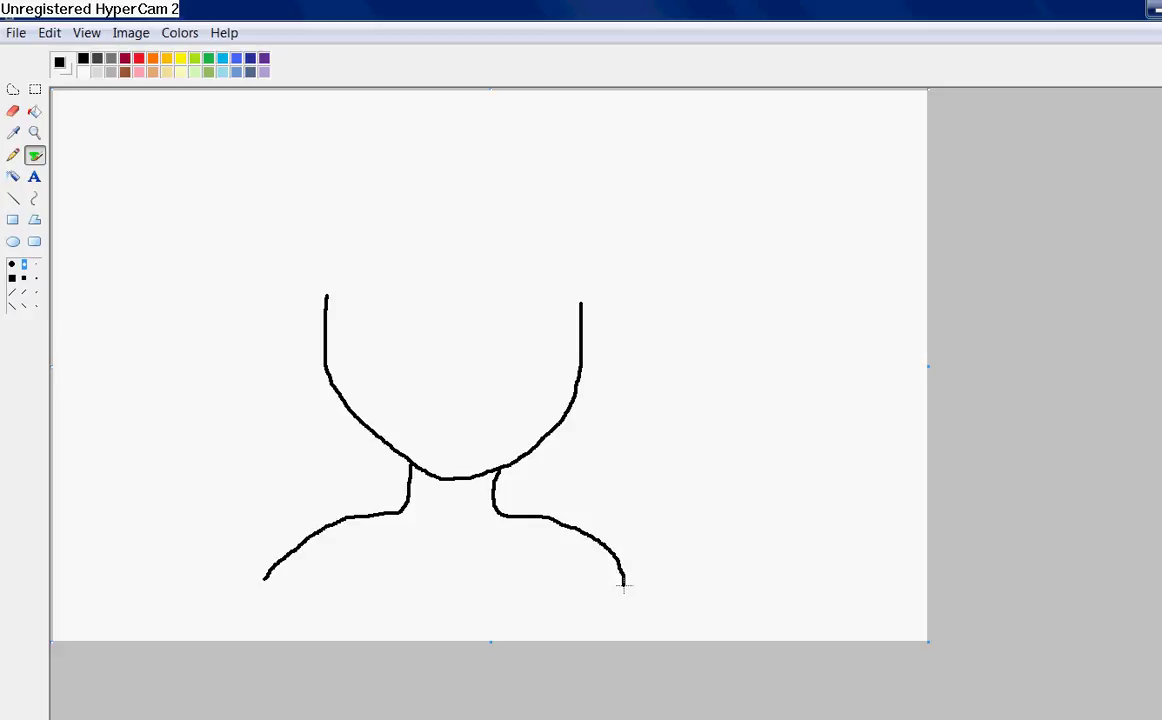
click(50, 34)
click(78, 60)
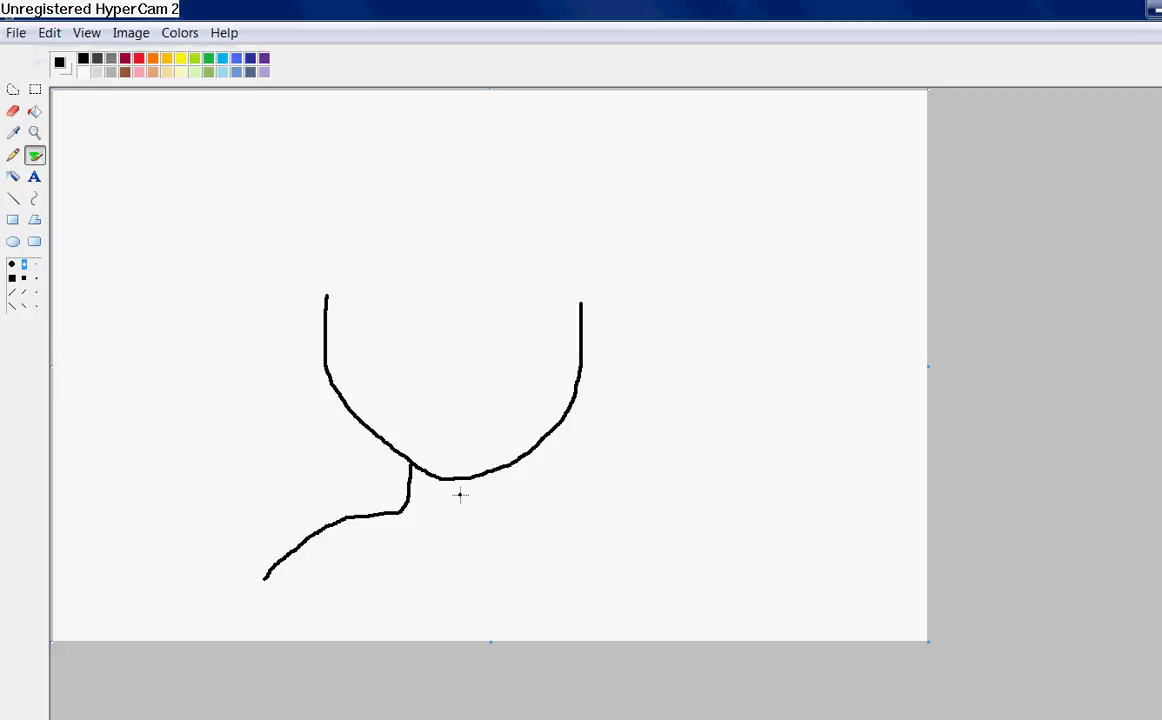
drag(503, 476, 501, 504)
click(49, 33)
click(78, 56)
mouse_move(475, 479)
mouse_down()
mouse_move(482, 506)
mouse_move(558, 514)
mouse_move(598, 578)
mouse_up()
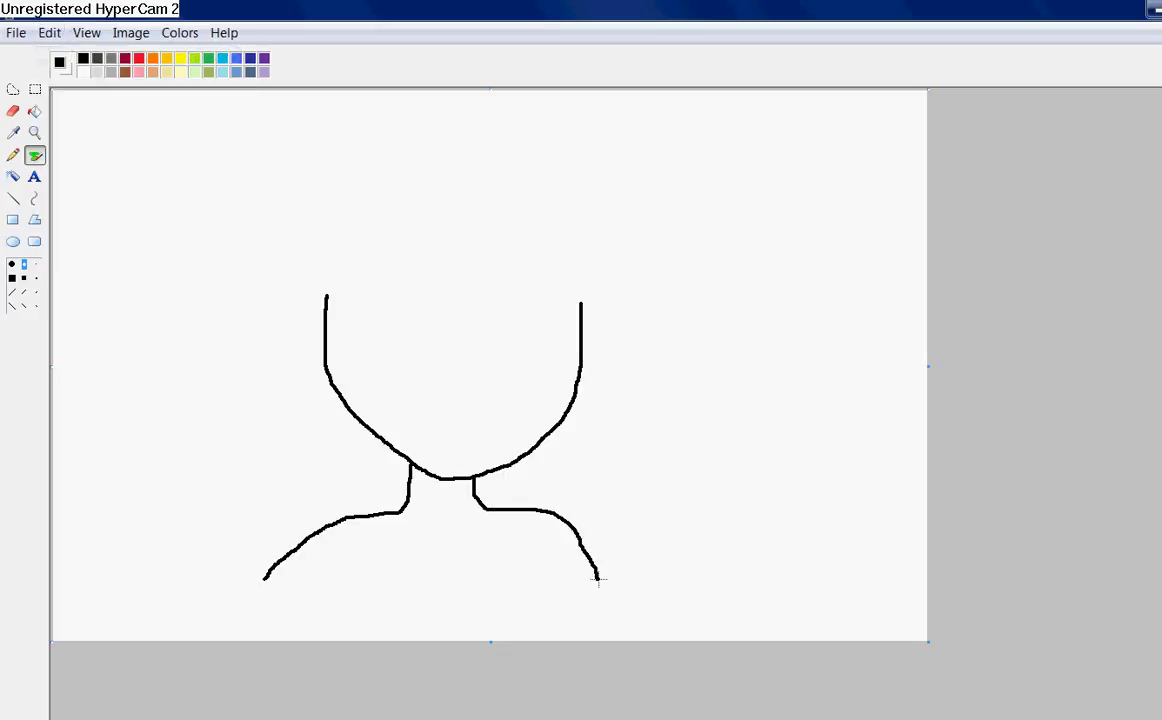
click(60, 33)
click(72, 56)
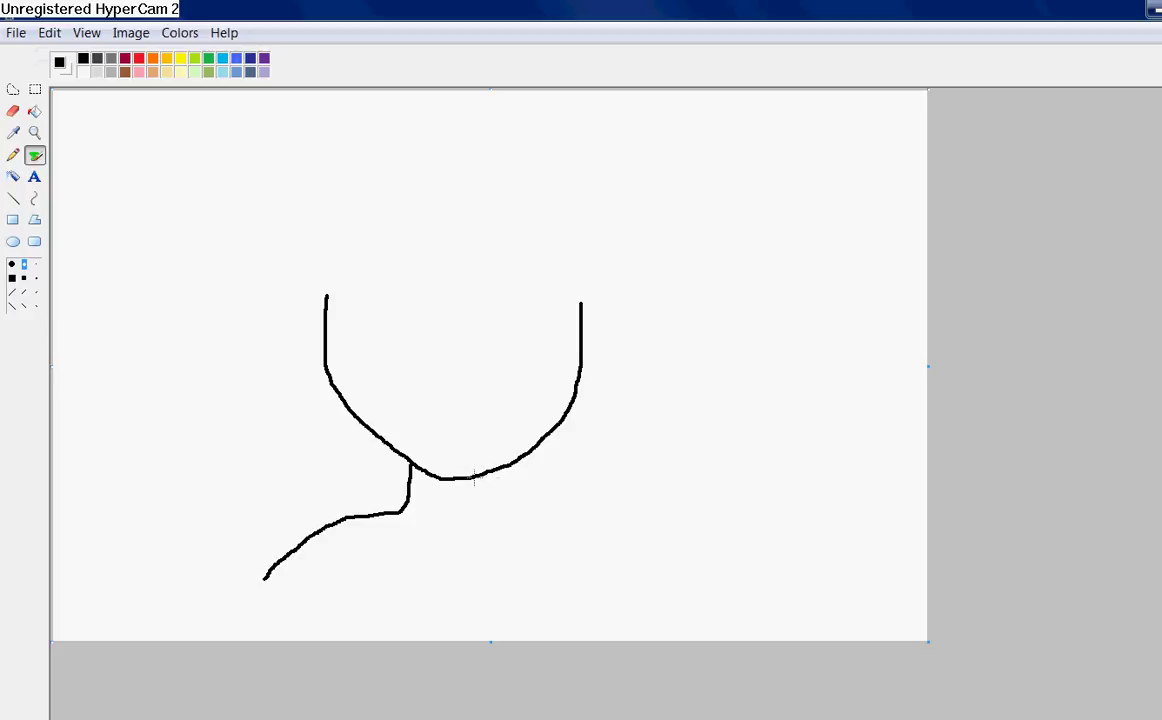
Brush the neck and shoulder line from the right of the chin and rework its uneven tip with the Eraser and Brush.
mouse_move(478, 481)
mouse_down()
mouse_move(480, 497)
mouse_move(521, 505)
mouse_move(630, 589)
mouse_up()
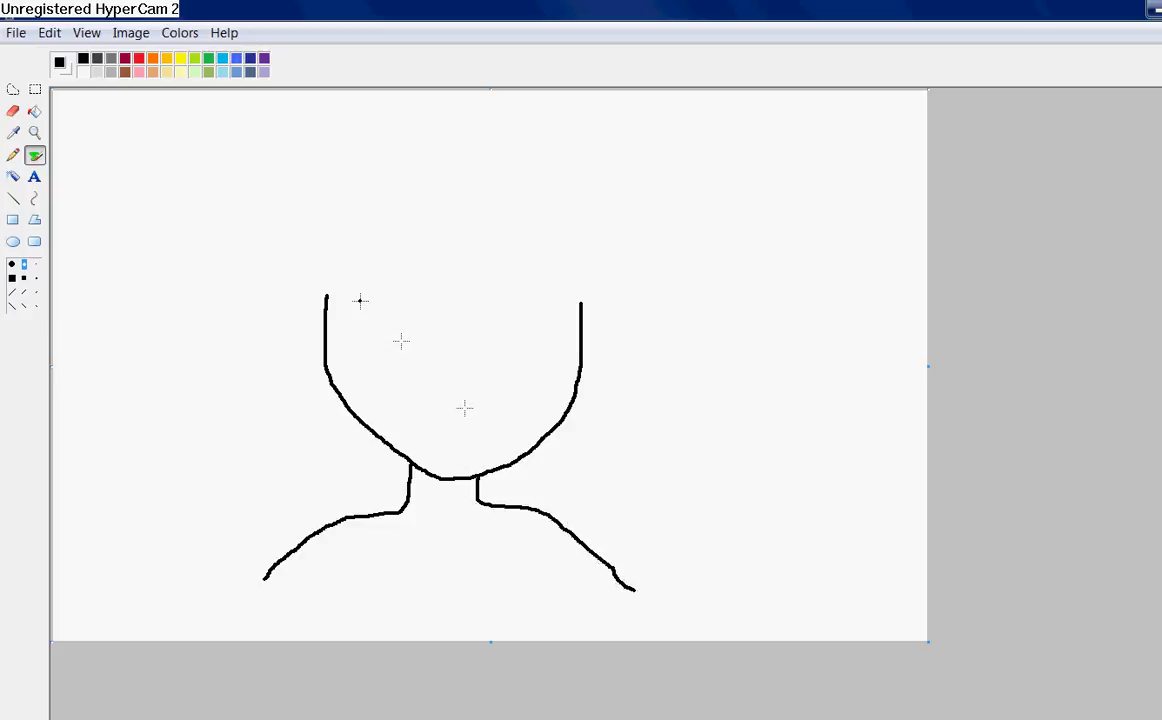
click(13, 111)
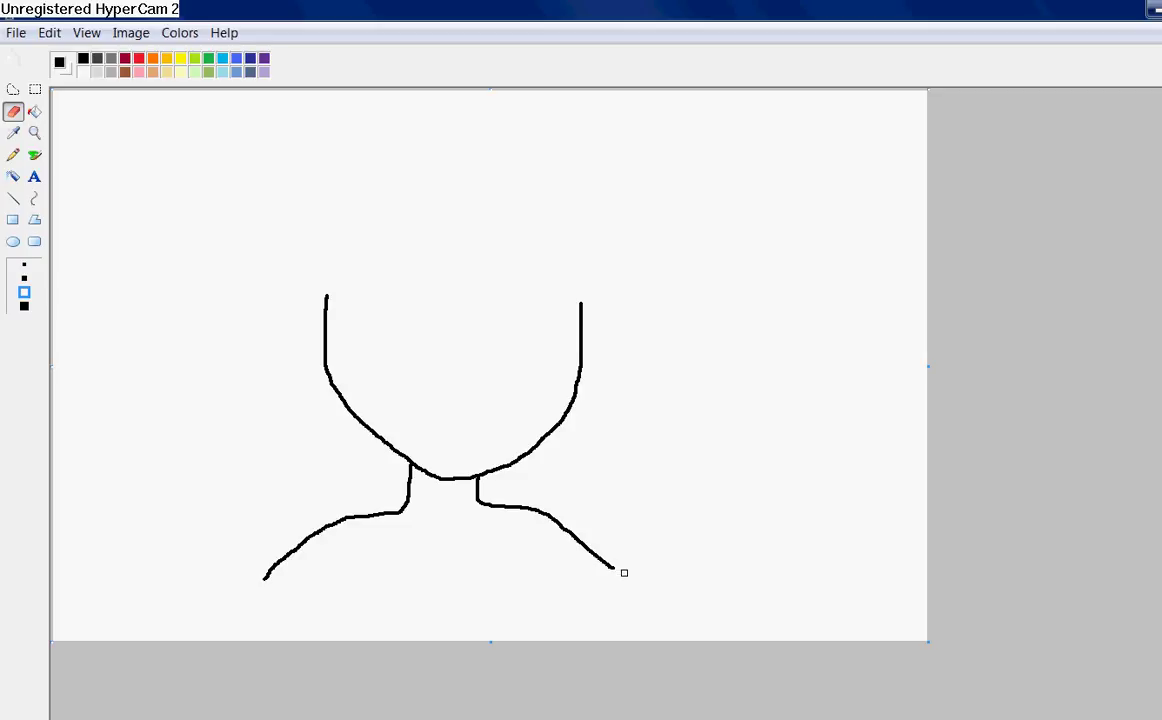
click(34, 155)
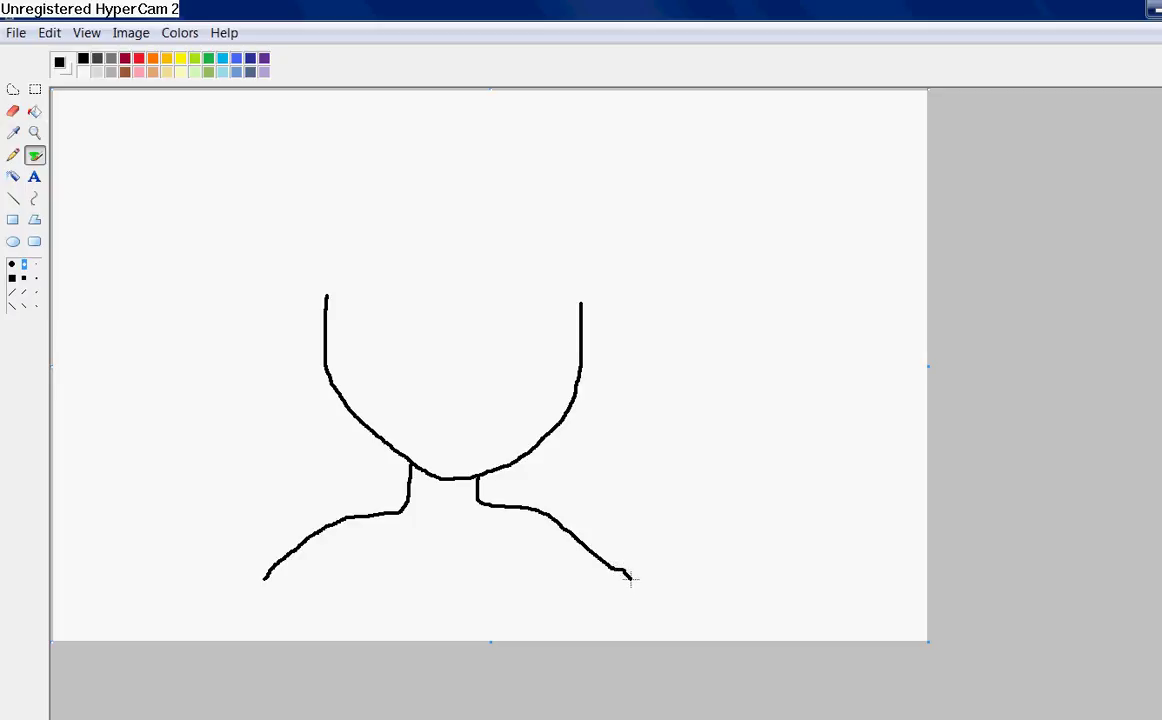
Undo the repainted tip of the right shoulder line and show the hidden tool box again.
click(49, 33)
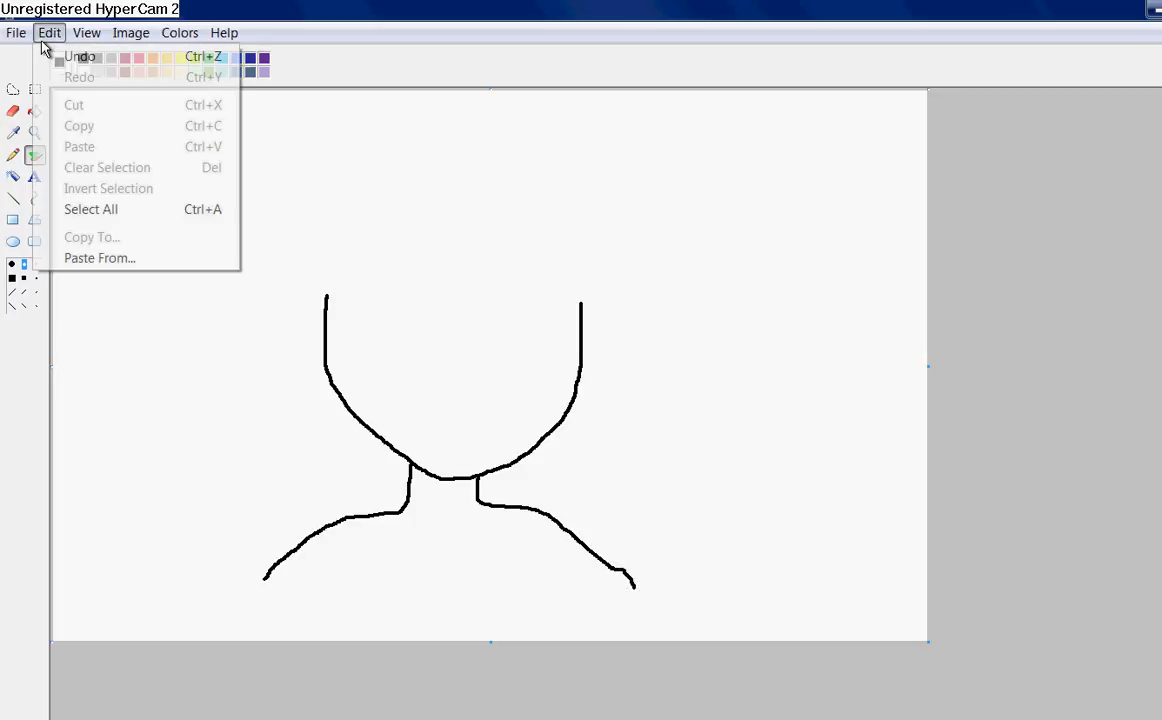
click(110, 55)
click(45, 36)
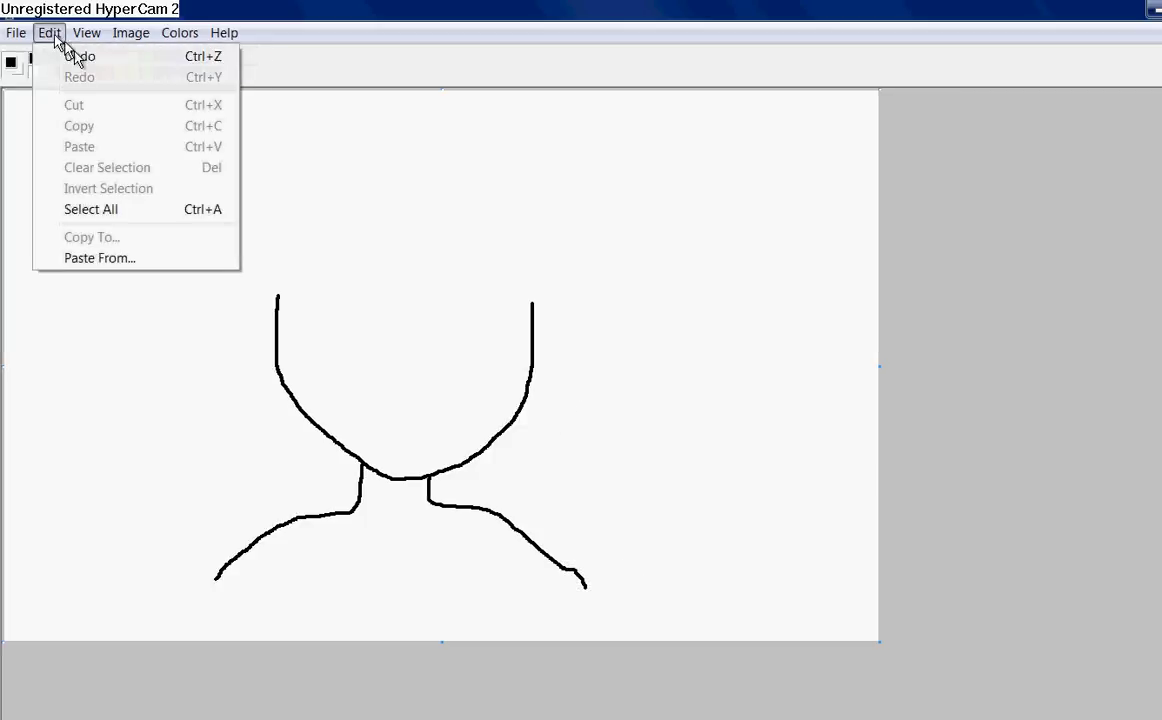
click(56, 52)
click(120, 35)
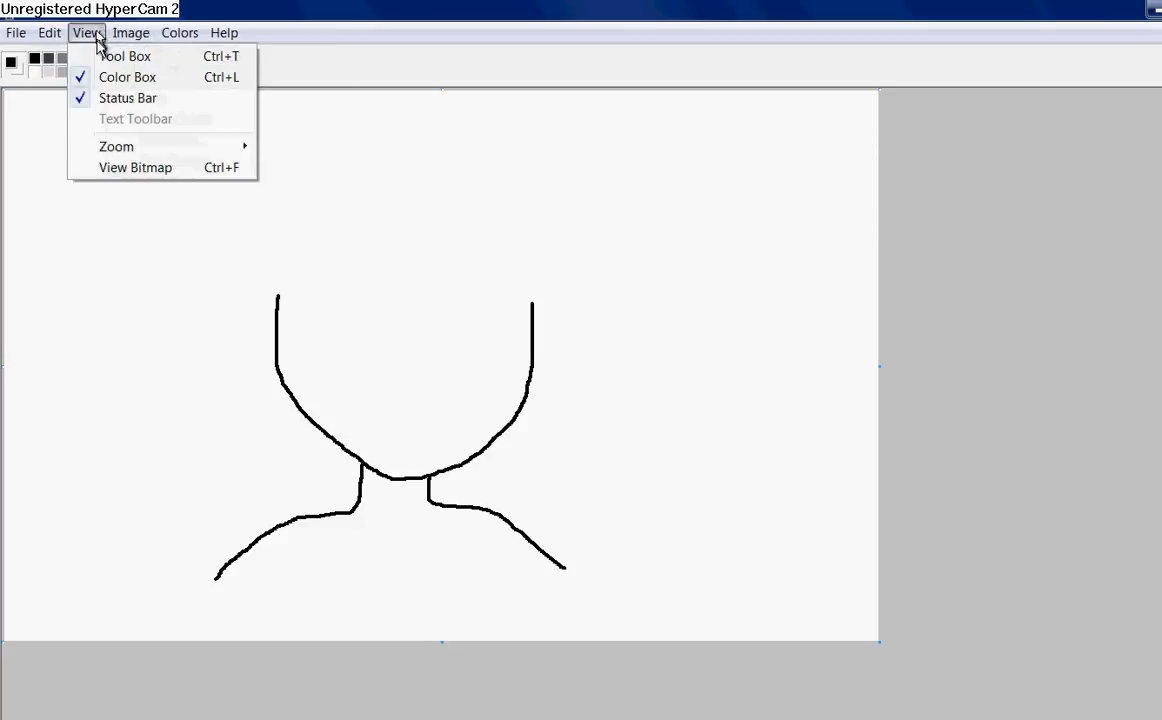
click(112, 52)
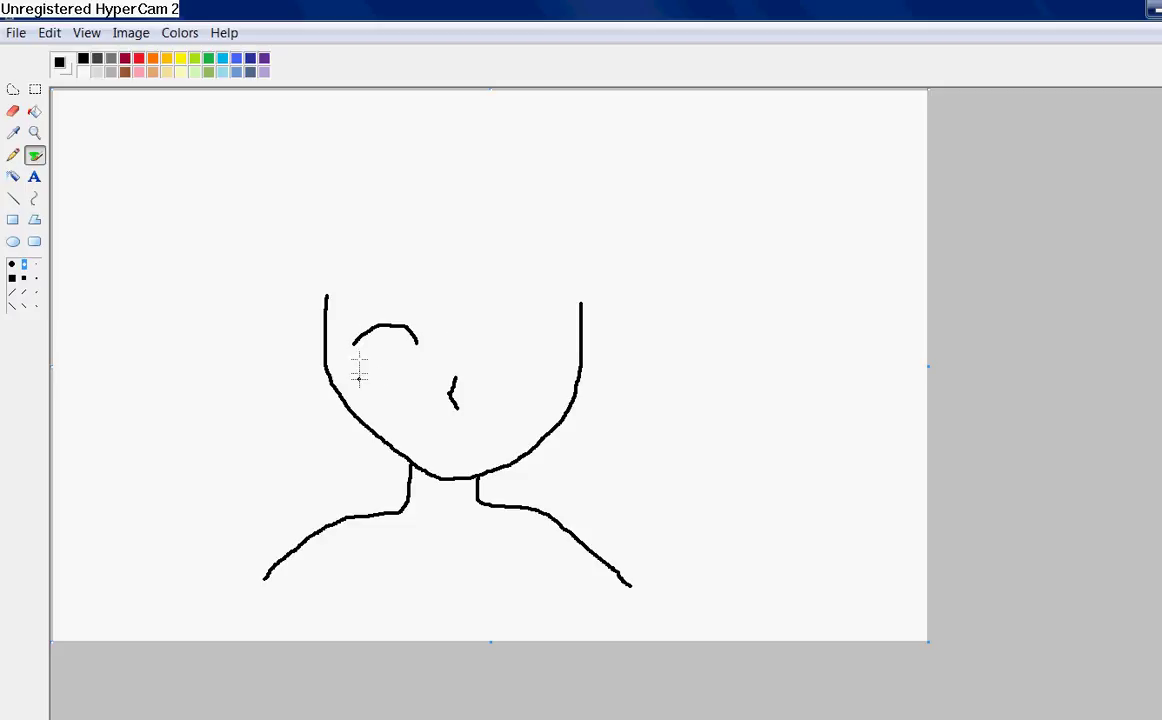
Brush the left eye's rounded outline below the upper lid, with a highlight shape and a pupil inside it.
mouse_move(369, 399)
mouse_down()
mouse_move(418, 394)
mouse_move(415, 341)
mouse_move(397, 324)
mouse_move(376, 330)
mouse_move(362, 382)
mouse_up()
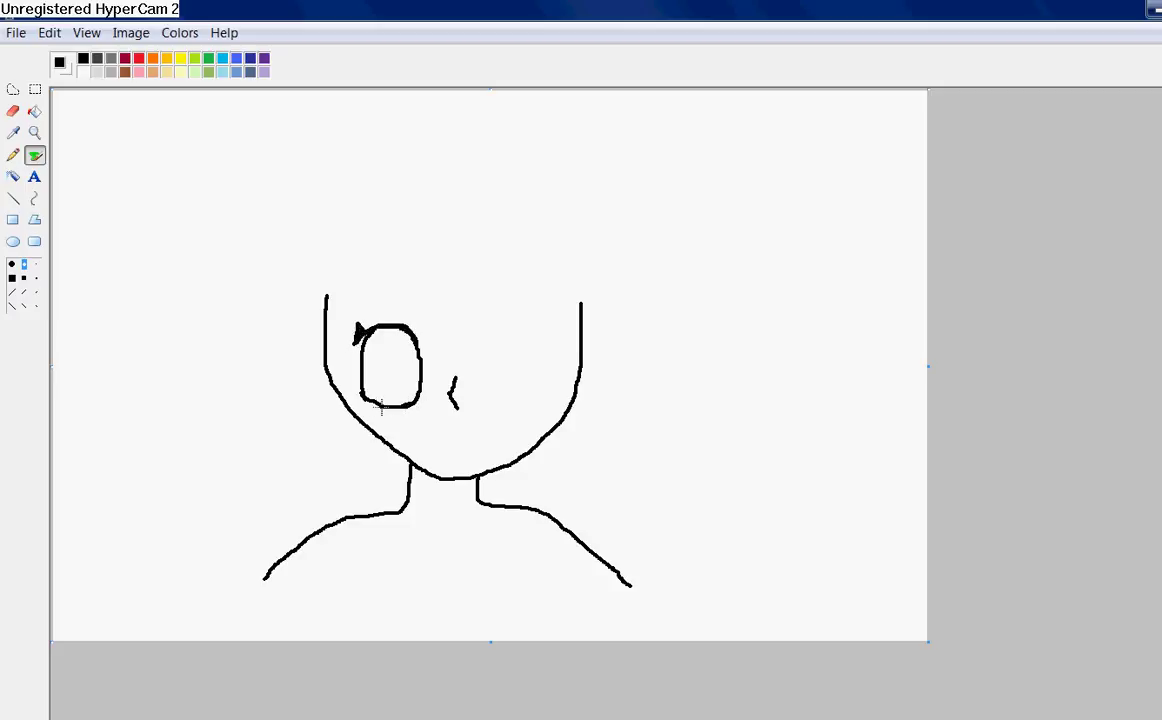
drag(371, 403, 416, 405)
drag(383, 338, 378, 363)
drag(367, 376, 406, 381)
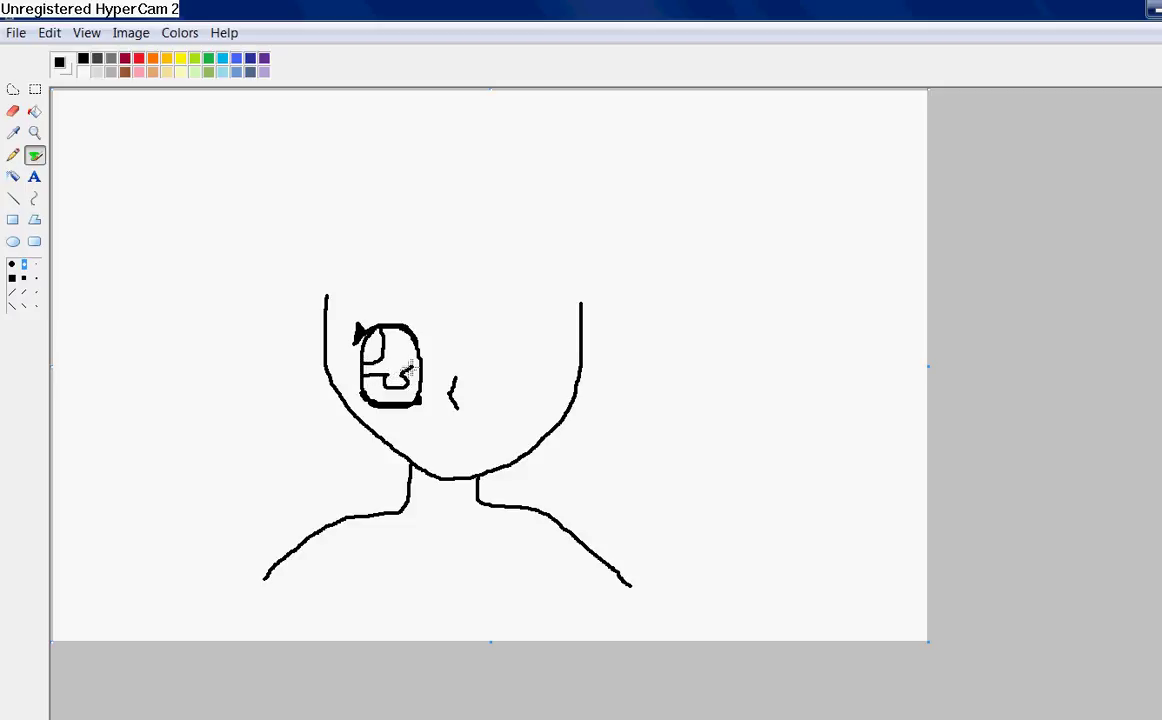
Fill the eye's upper part with black and the lower iris area with yellow.
click(34, 111)
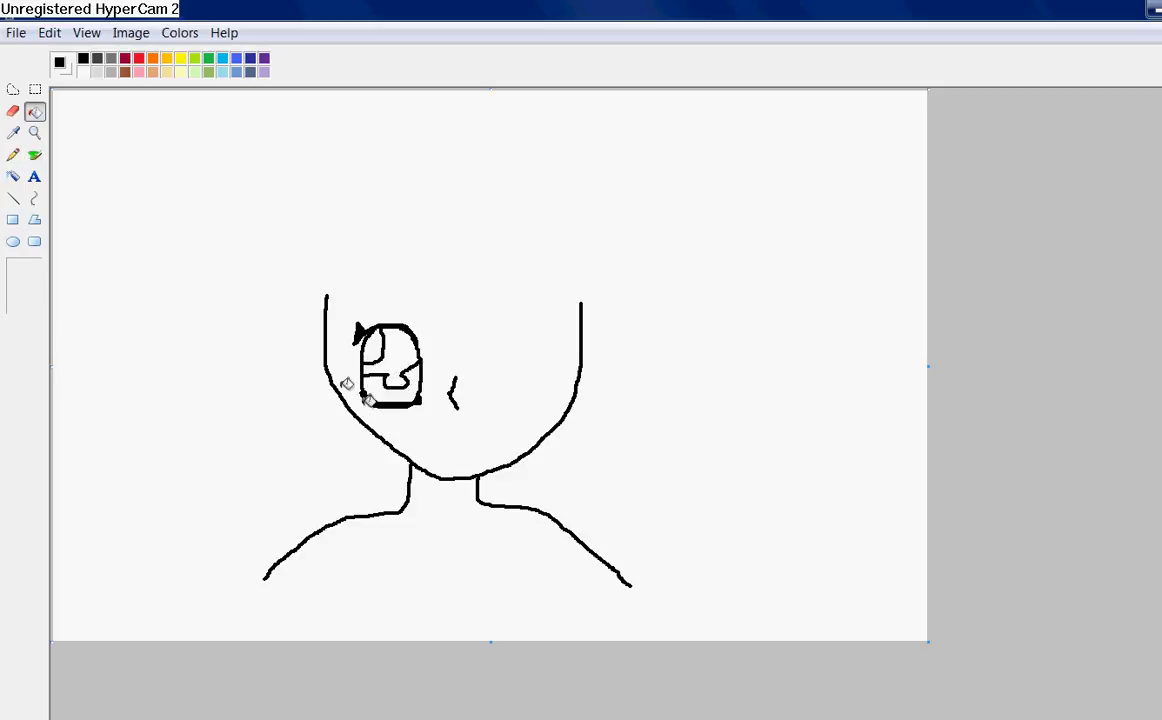
click(403, 341)
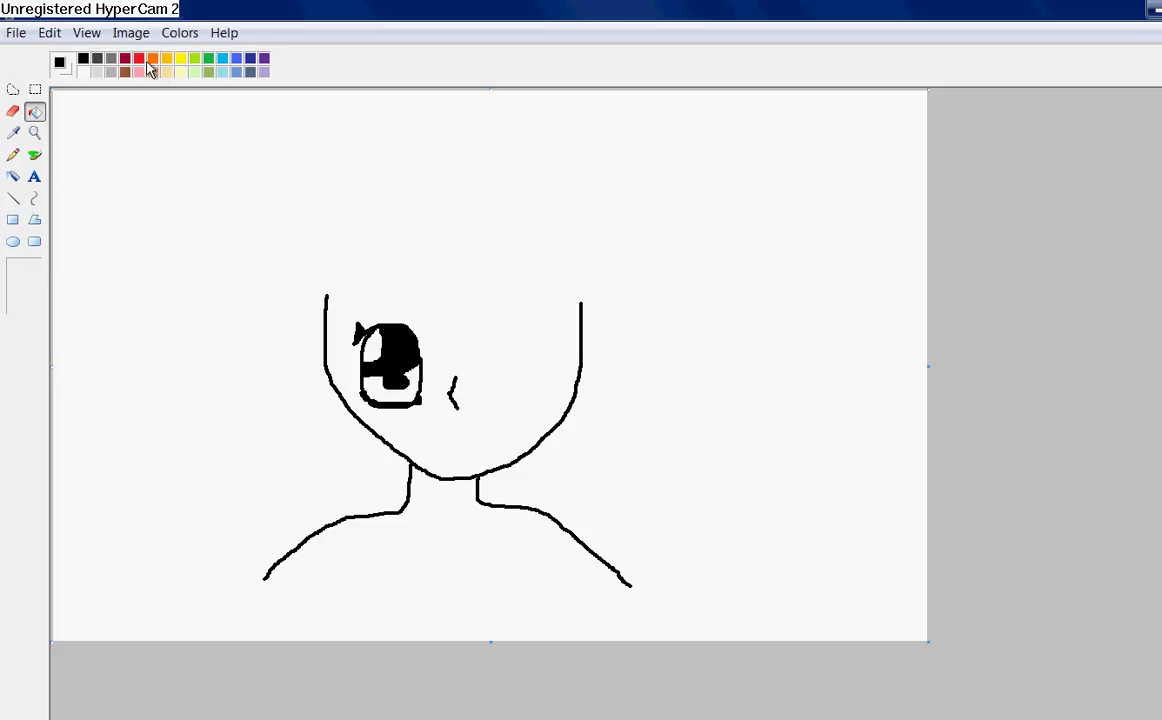
click(180, 60)
click(418, 378)
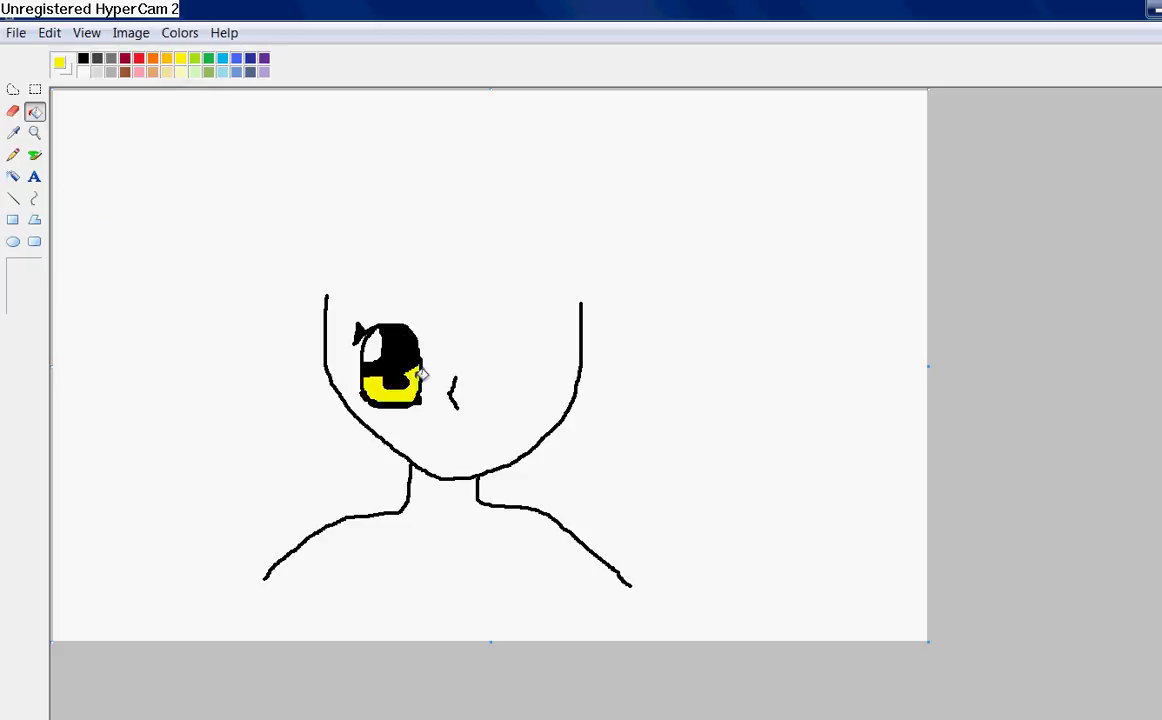
Minimize the drawing and browser windows to view the desktop wallpaper, and switch back to Paint.
click(1155, 8)
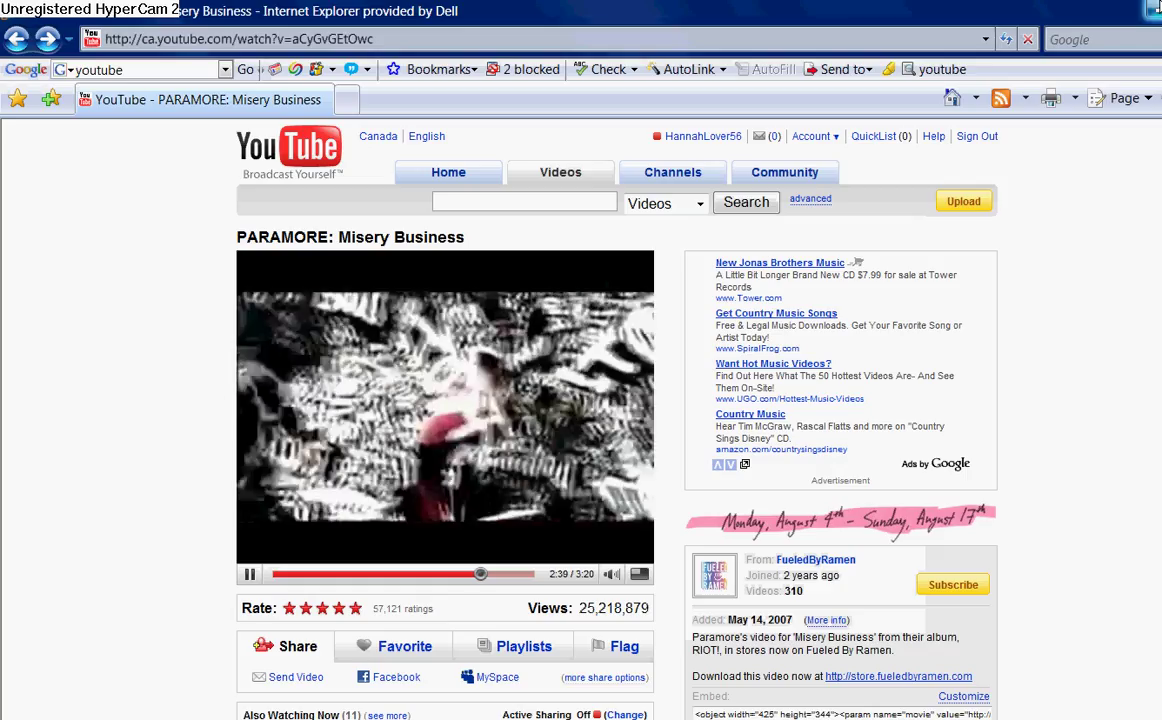
click(1155, 8)
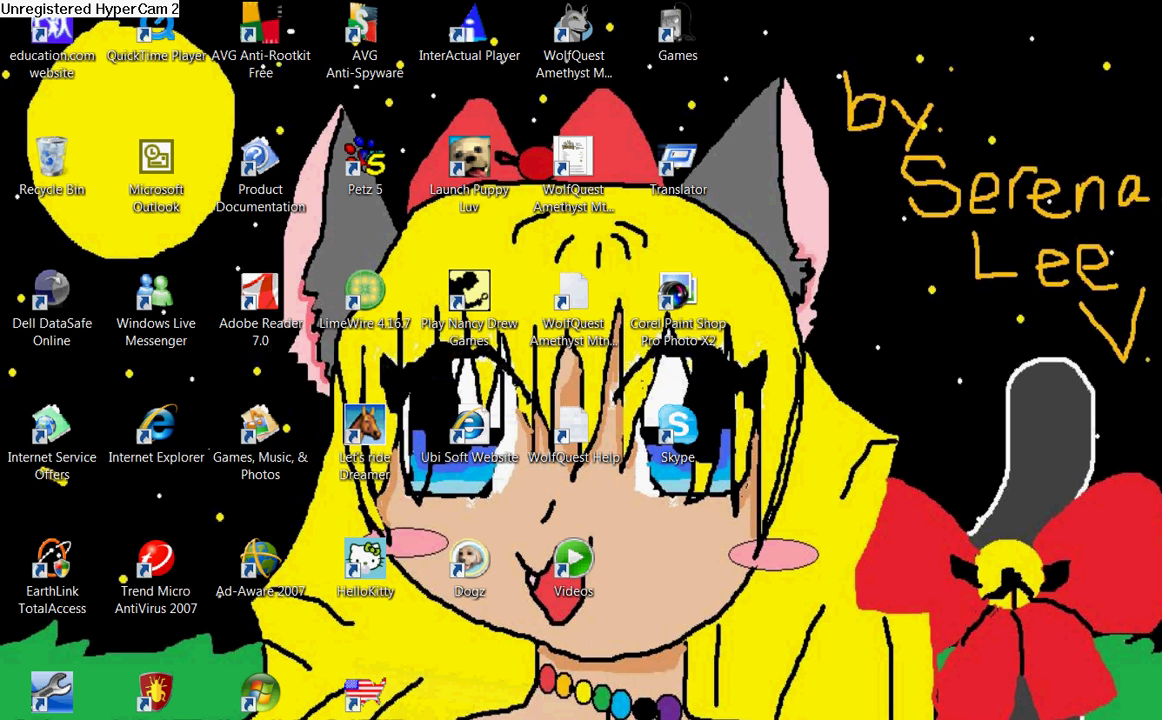
click(400, 718)
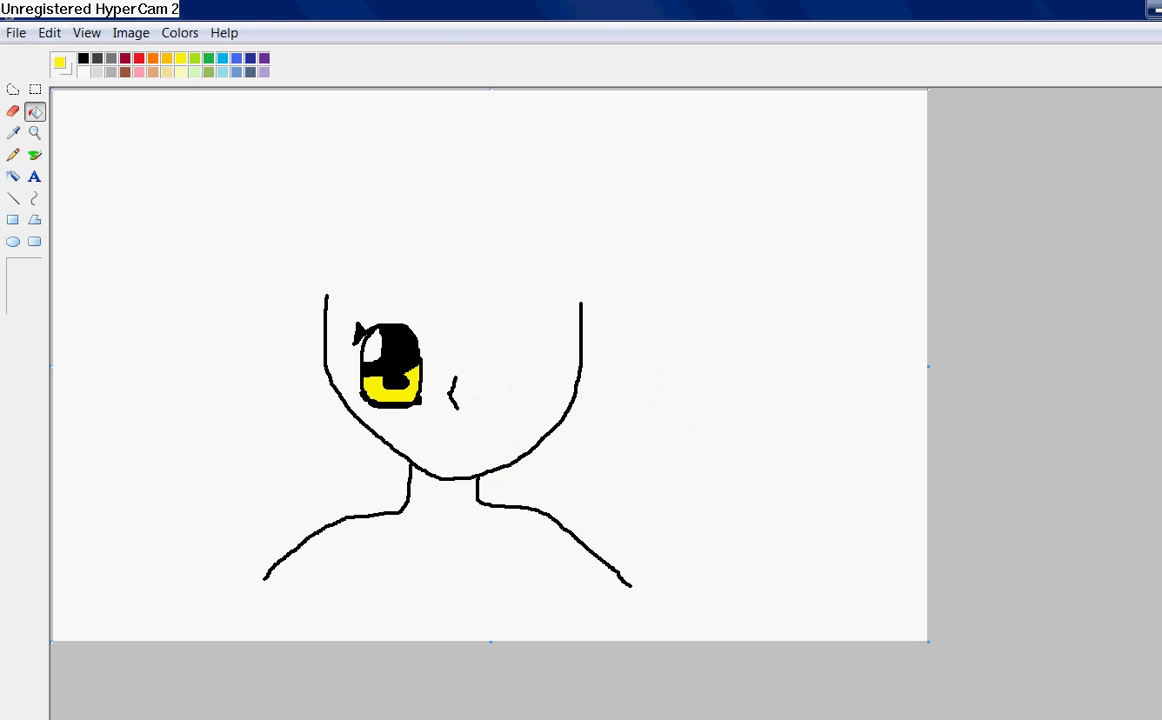
Define a lighter shade of yellow as the Brush colour by raising the luminosity of the palette's yellow.
click(167, 71)
click(35, 155)
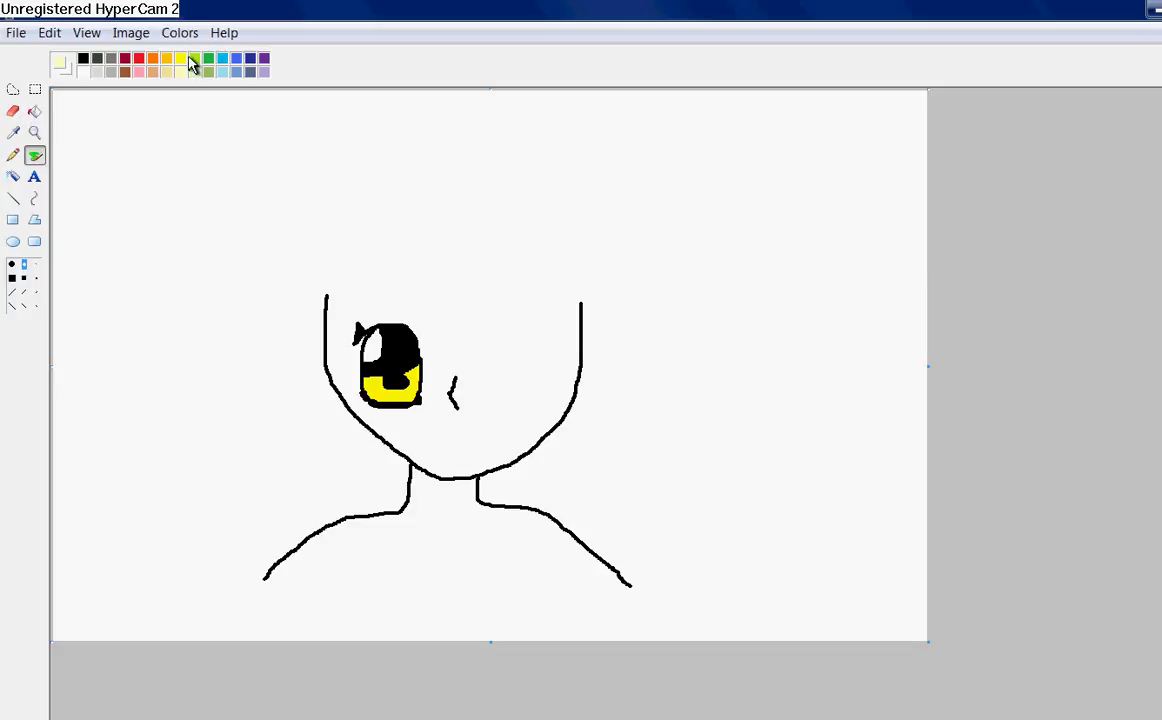
click(180, 58)
click(179, 32)
click(200, 55)
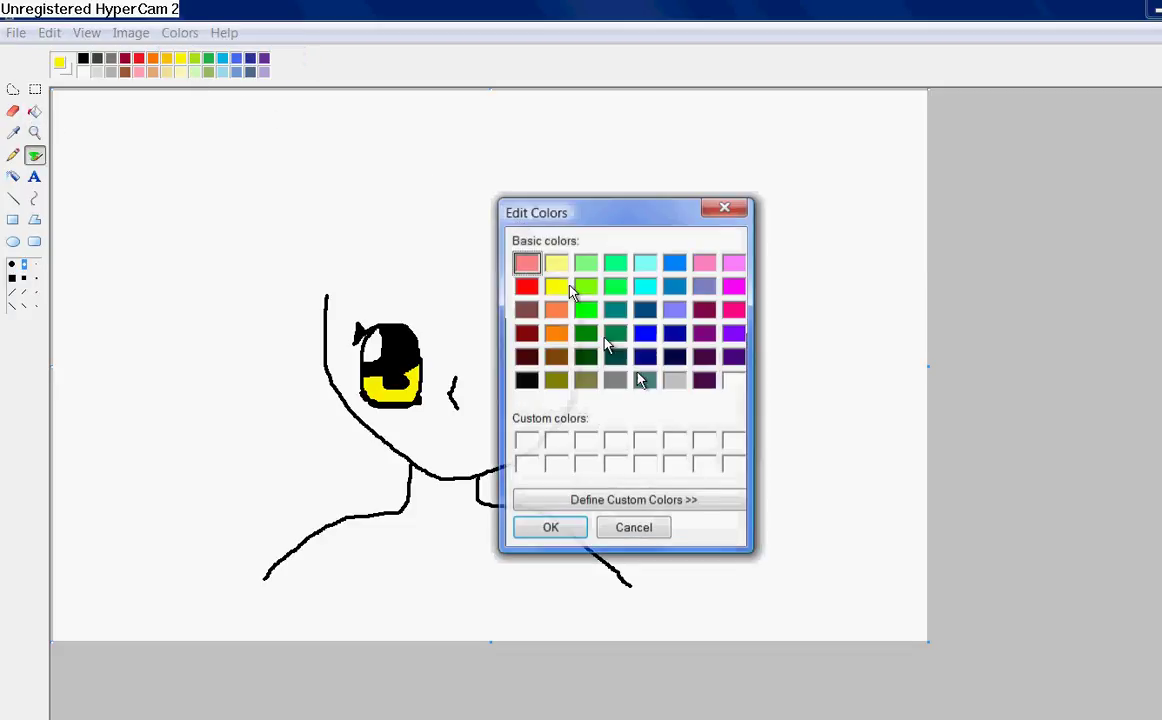
click(735, 500)
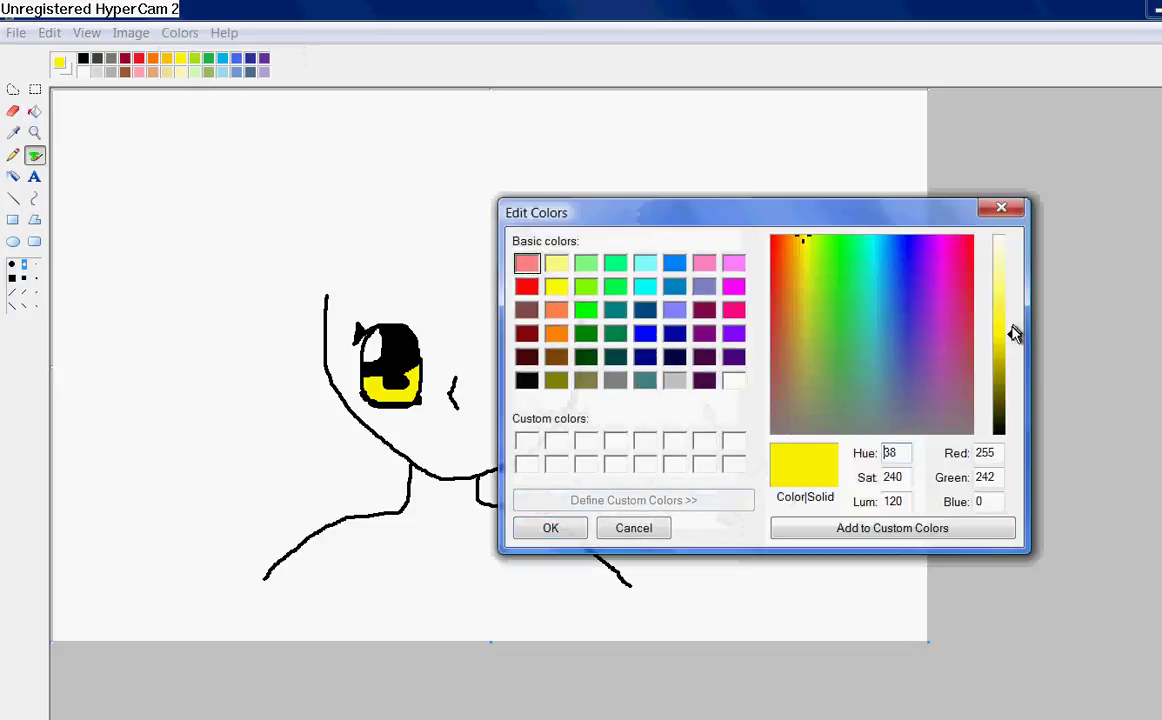
drag(1013, 333, 1012, 306)
click(556, 530)
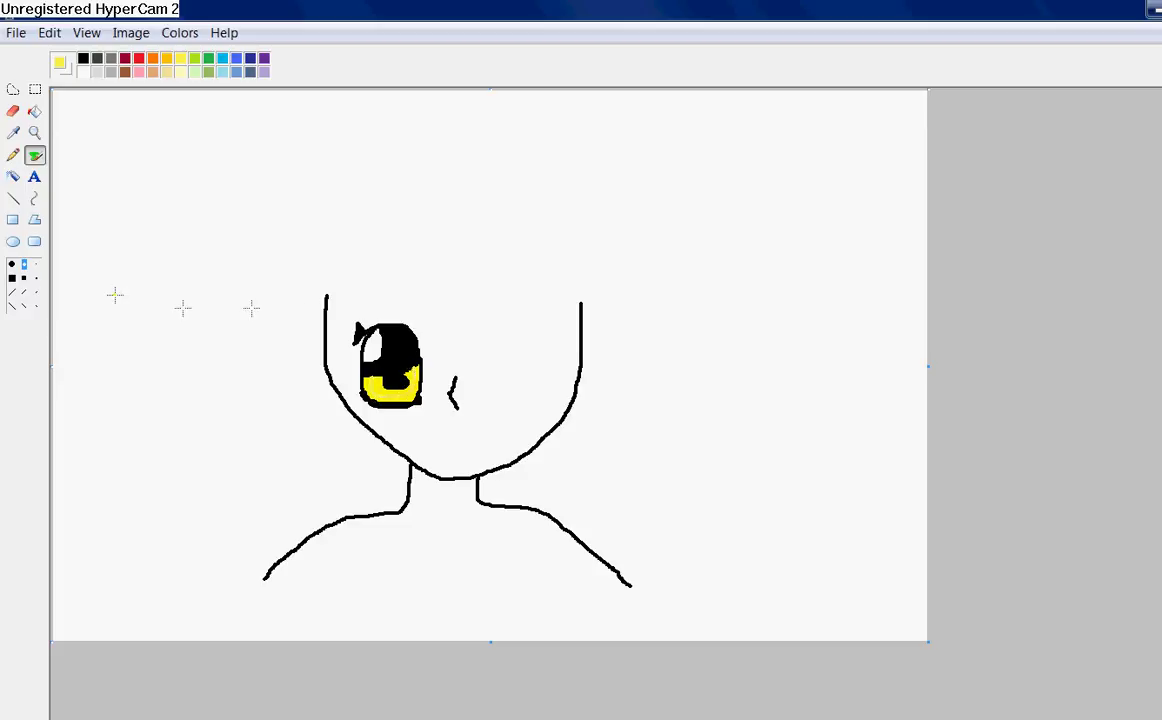
Brush pale yellow shading along the lower edge of the left eye's yellow iris.
click(34, 111)
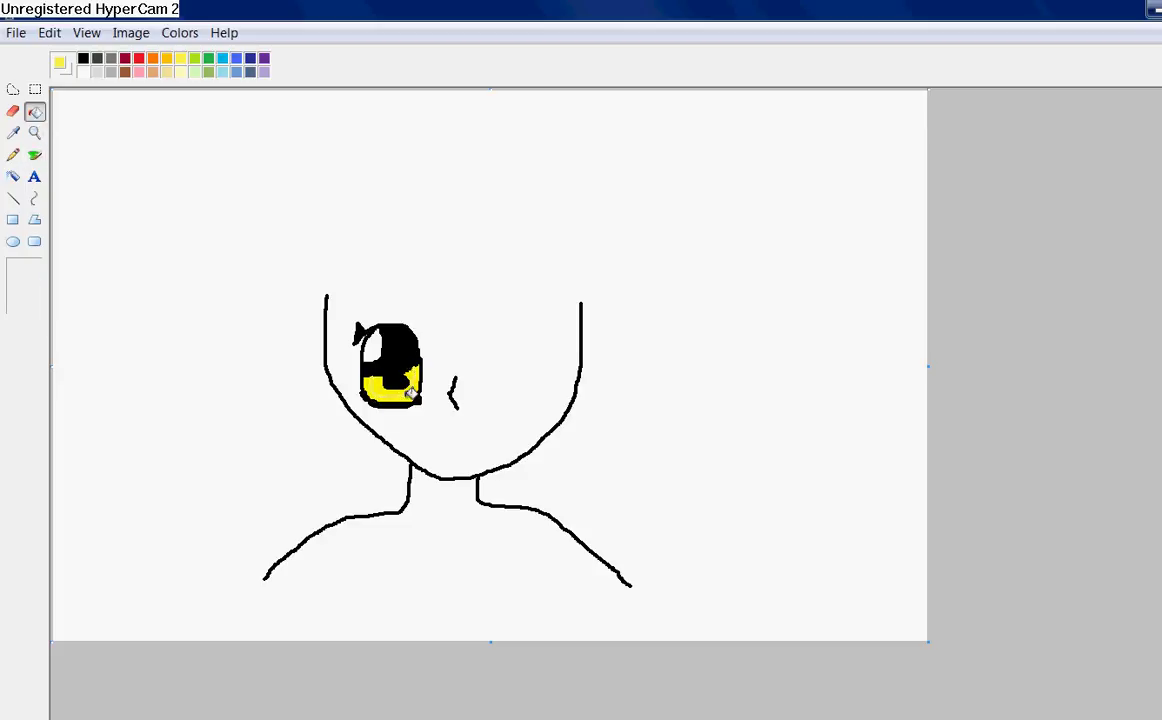
click(177, 72)
click(34, 155)
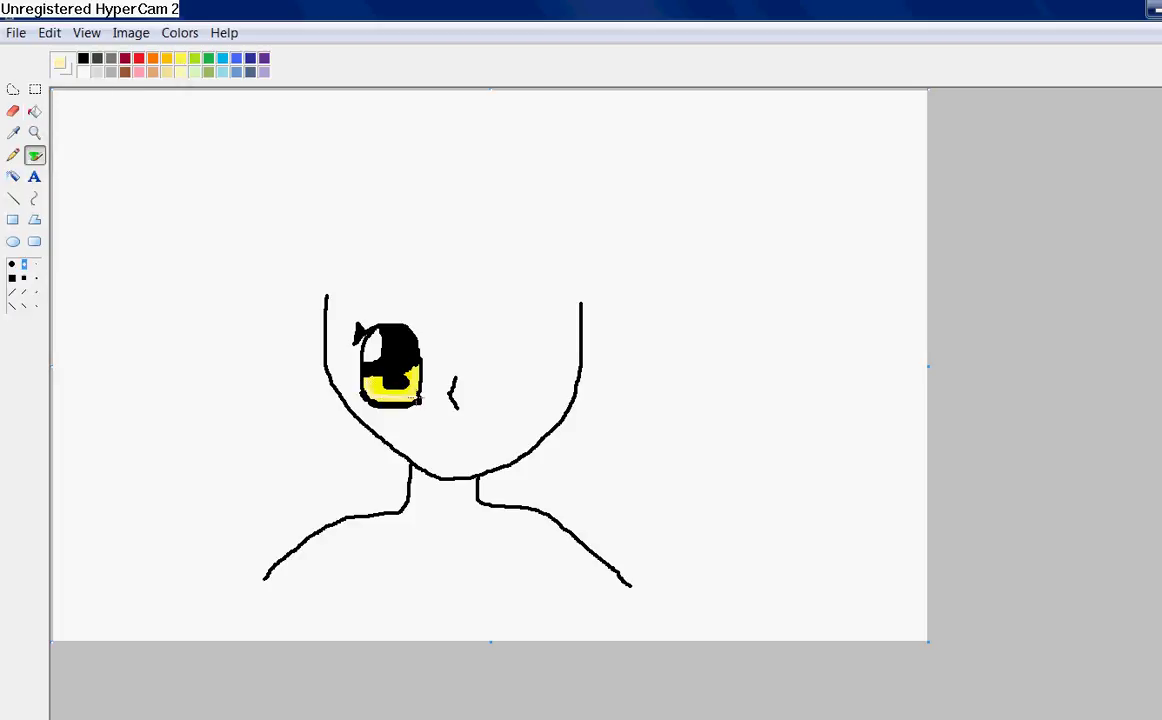
click(34, 111)
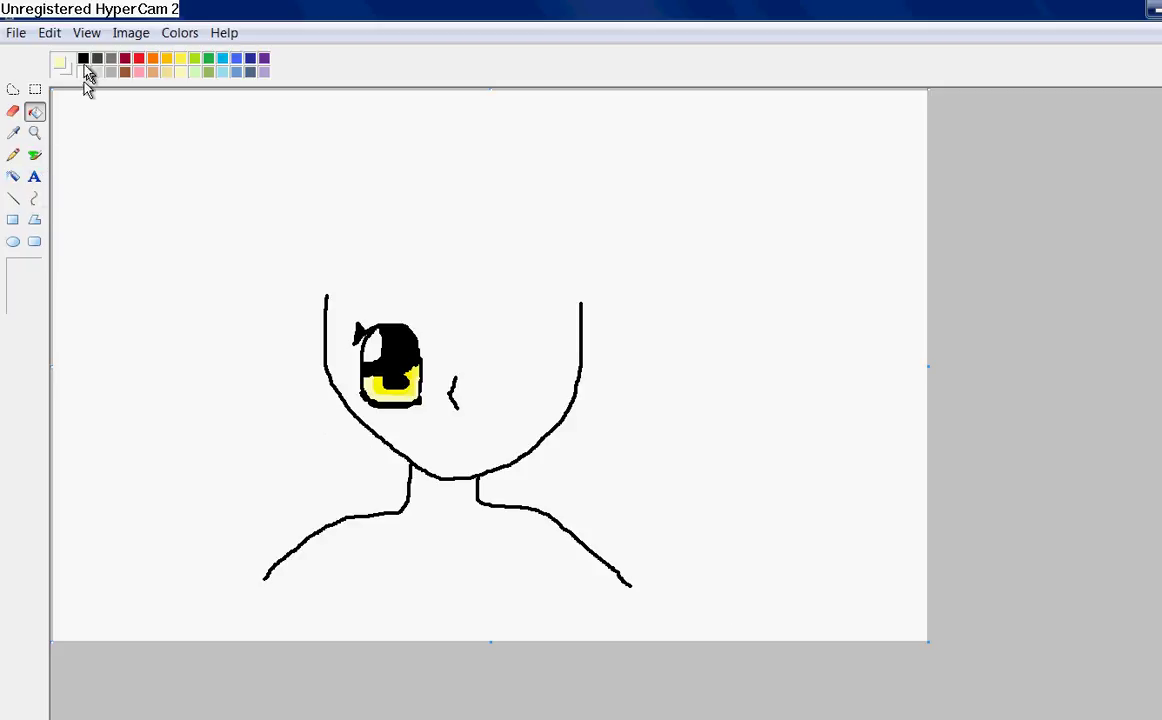
Brush a closed, winking right eye with a black-filled outer lash, and extend and blacken the left eye's outer lash.
click(34, 155)
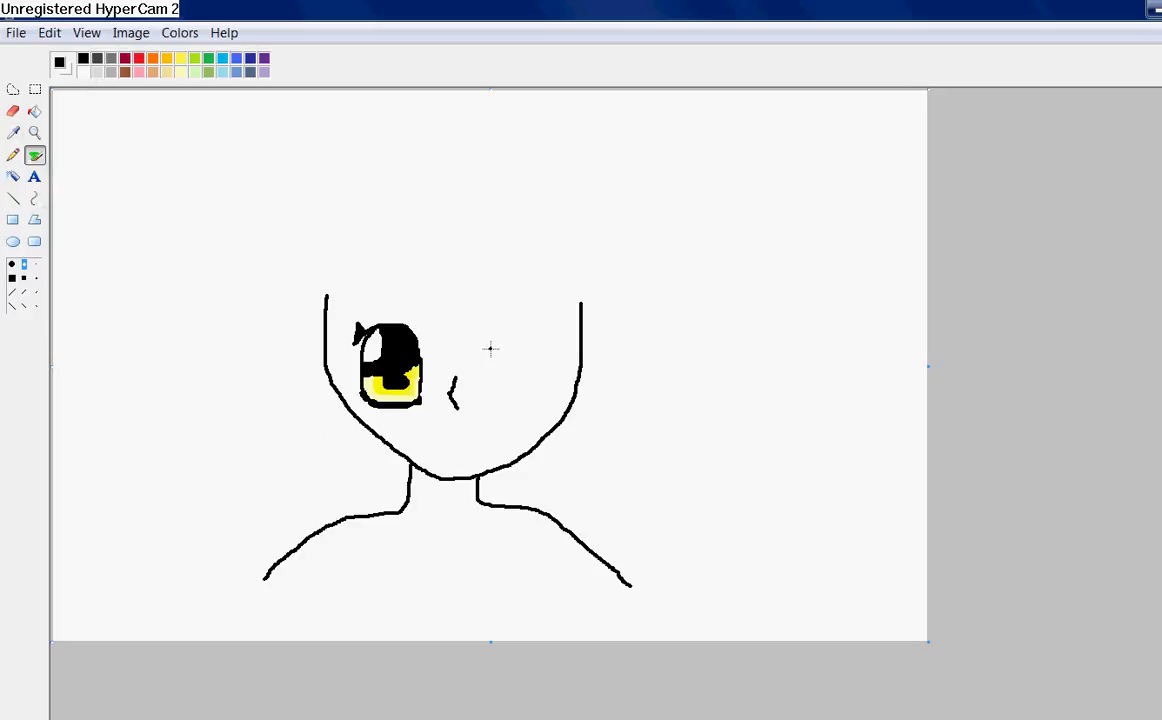
mouse_move(488, 349)
mouse_down()
mouse_move(519, 333)
mouse_move(556, 337)
mouse_move(563, 350)
mouse_up()
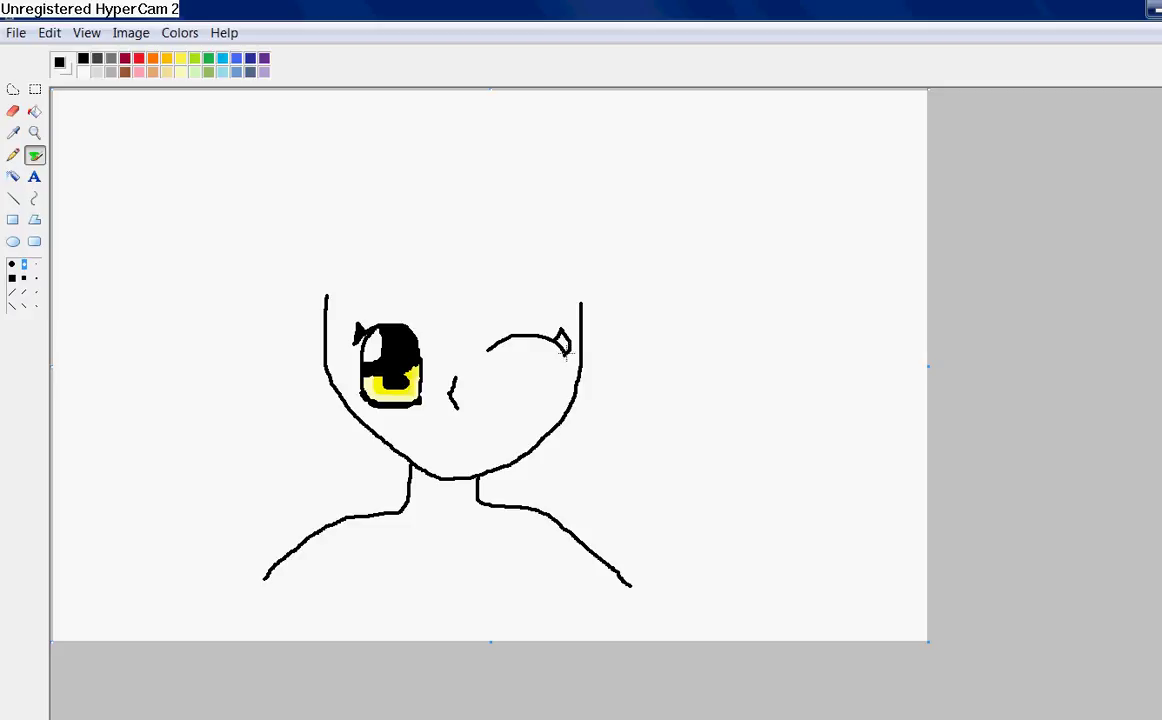
click(34, 111)
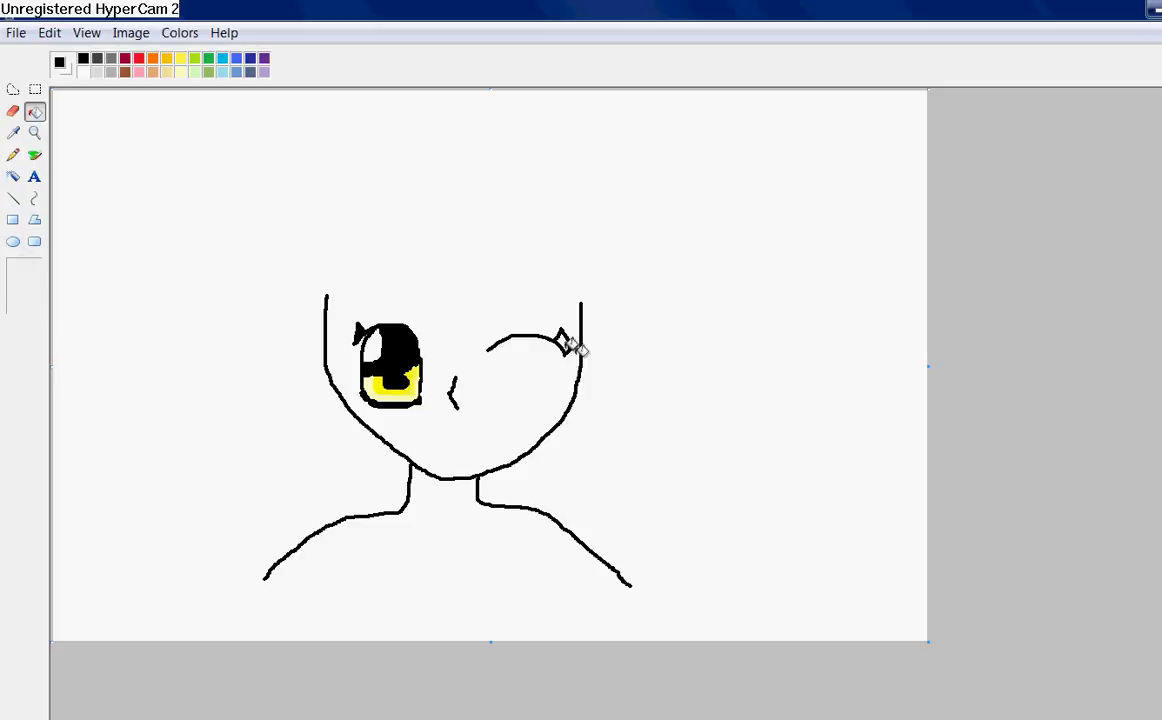
click(565, 343)
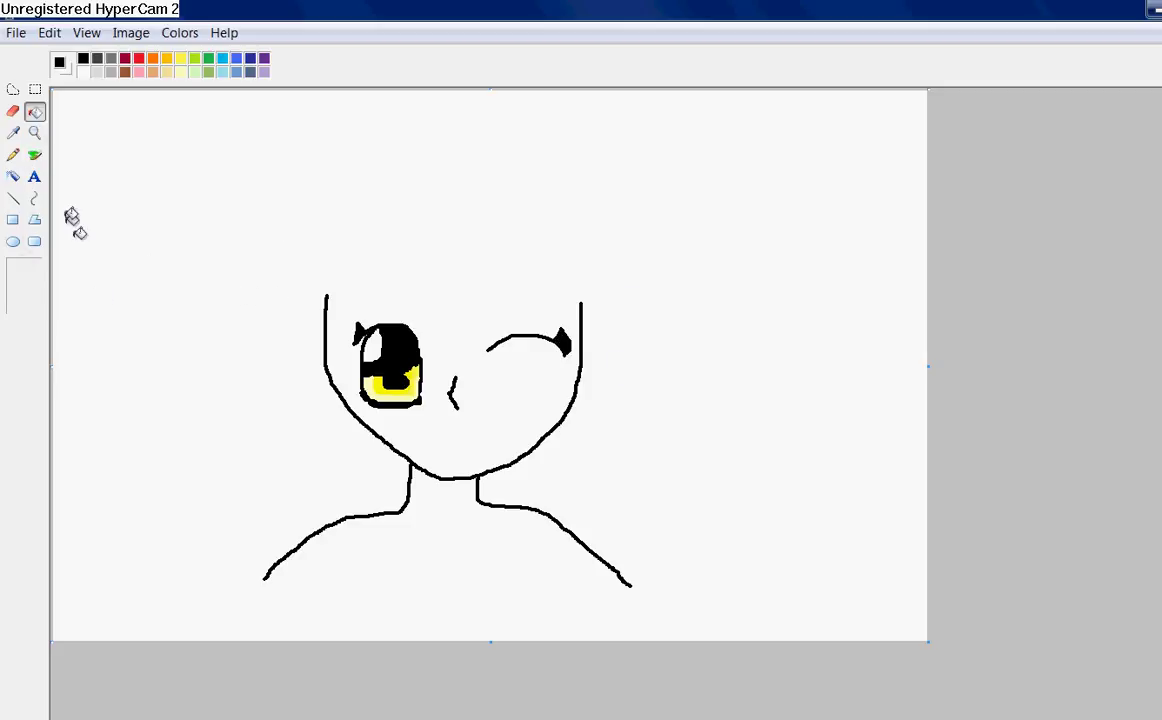
click(34, 155)
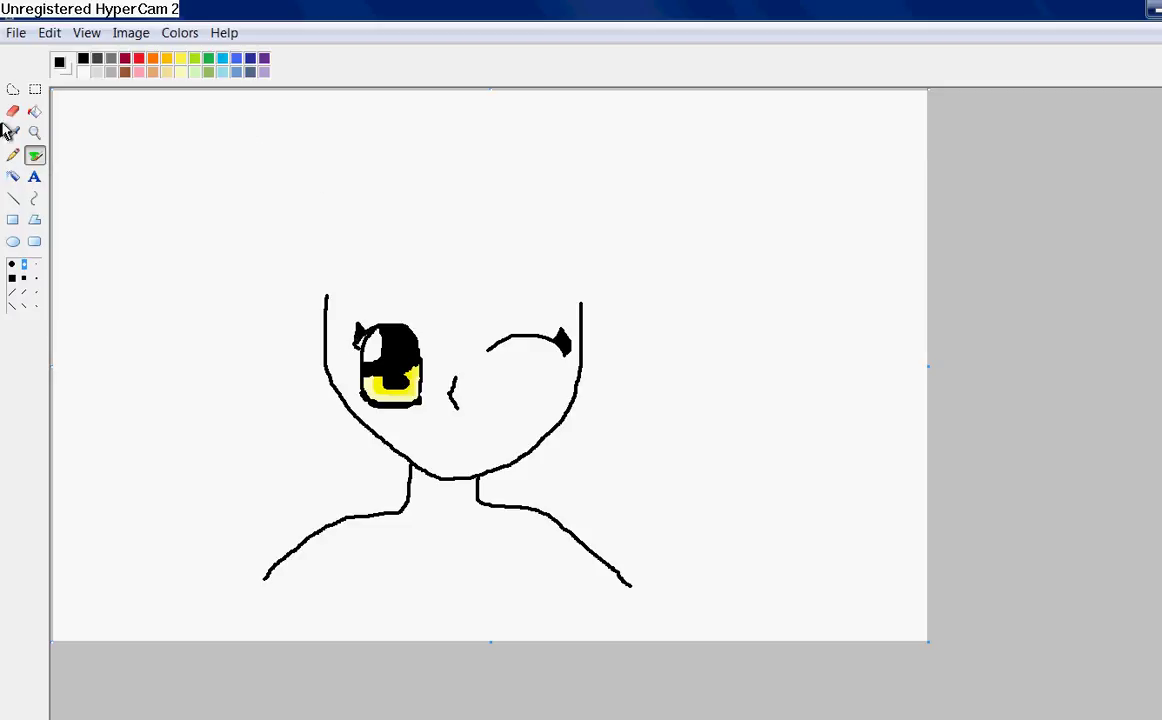
click(35, 111)
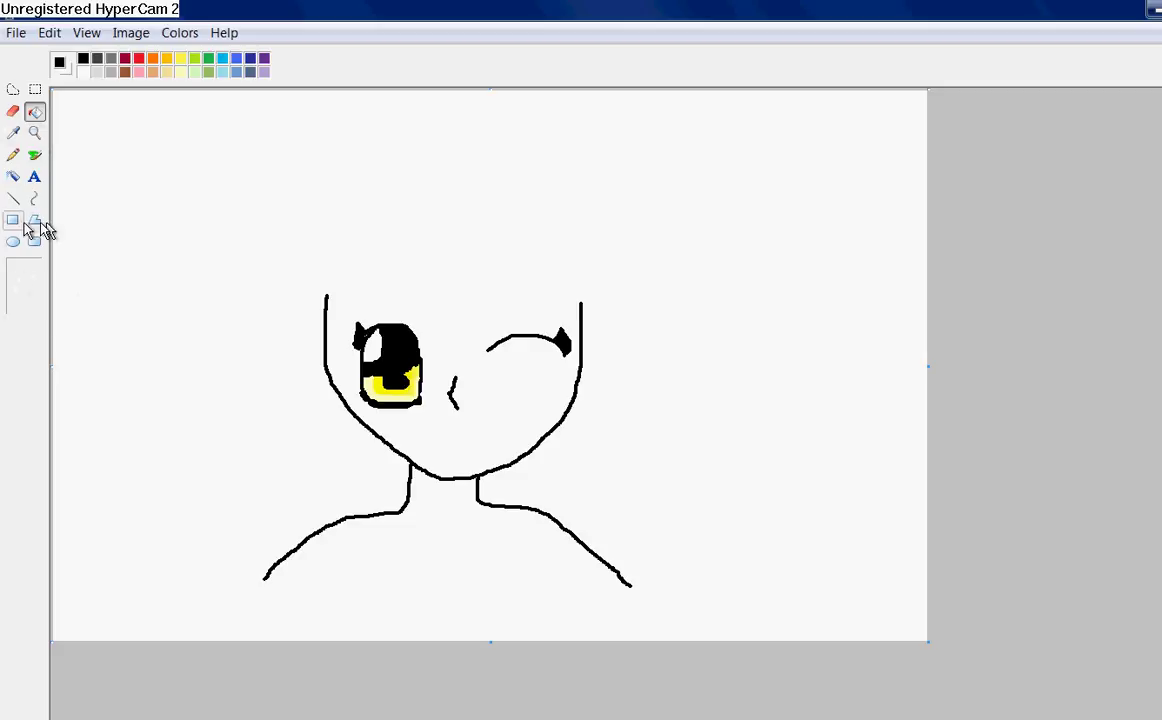
Brush a small, slightly curved mouth below the nose, undoing the stray stroke beside the head and the straight mouth line.
click(35, 155)
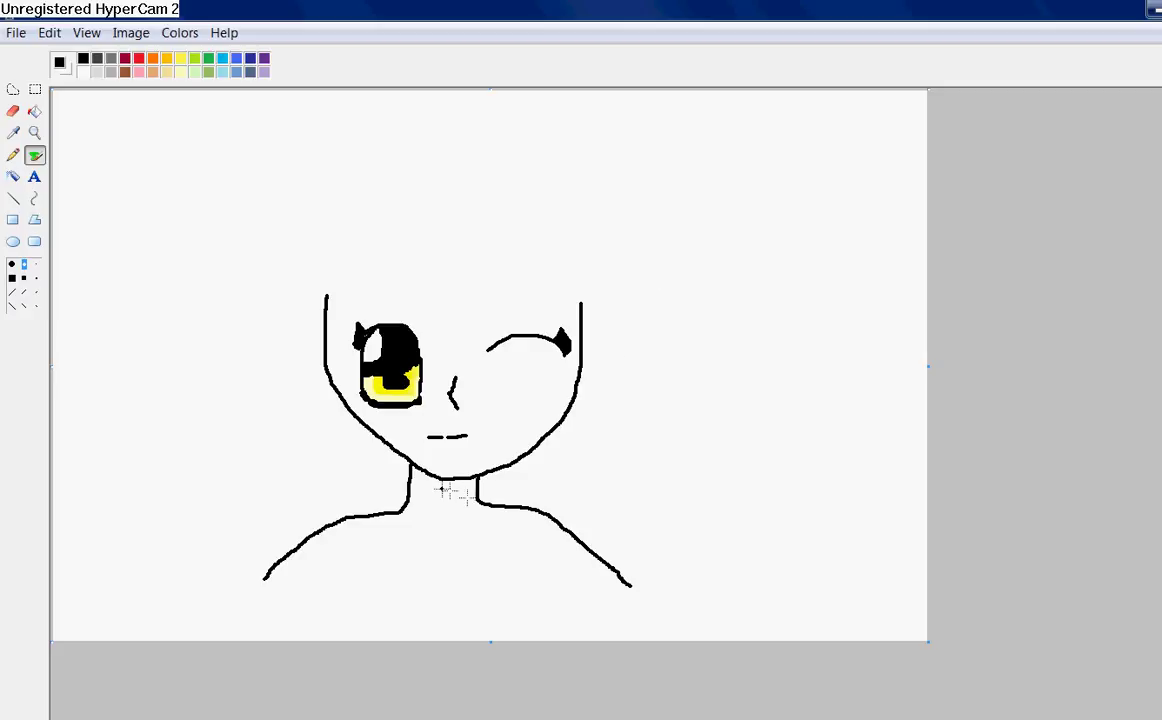
drag(184, 271, 164, 308)
click(47, 32)
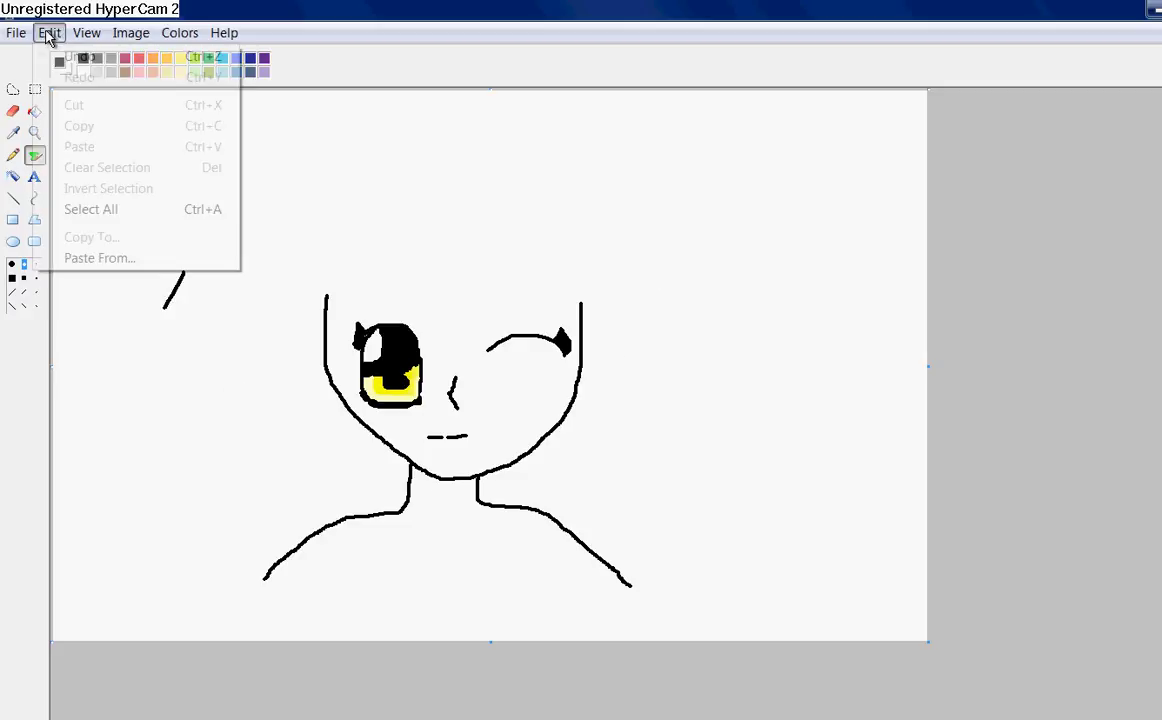
click(58, 57)
click(42, 33)
click(58, 57)
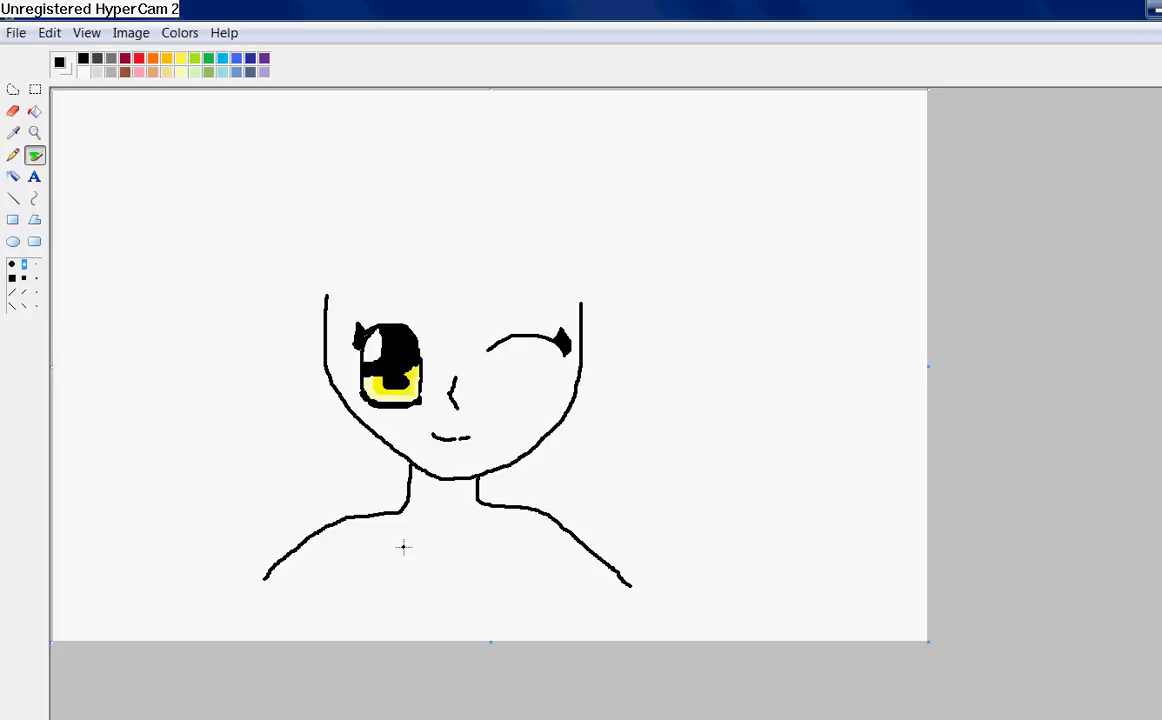
Draw a small black circle outline with the medium line thickness and move it to the middle of the chest.
click(13, 242)
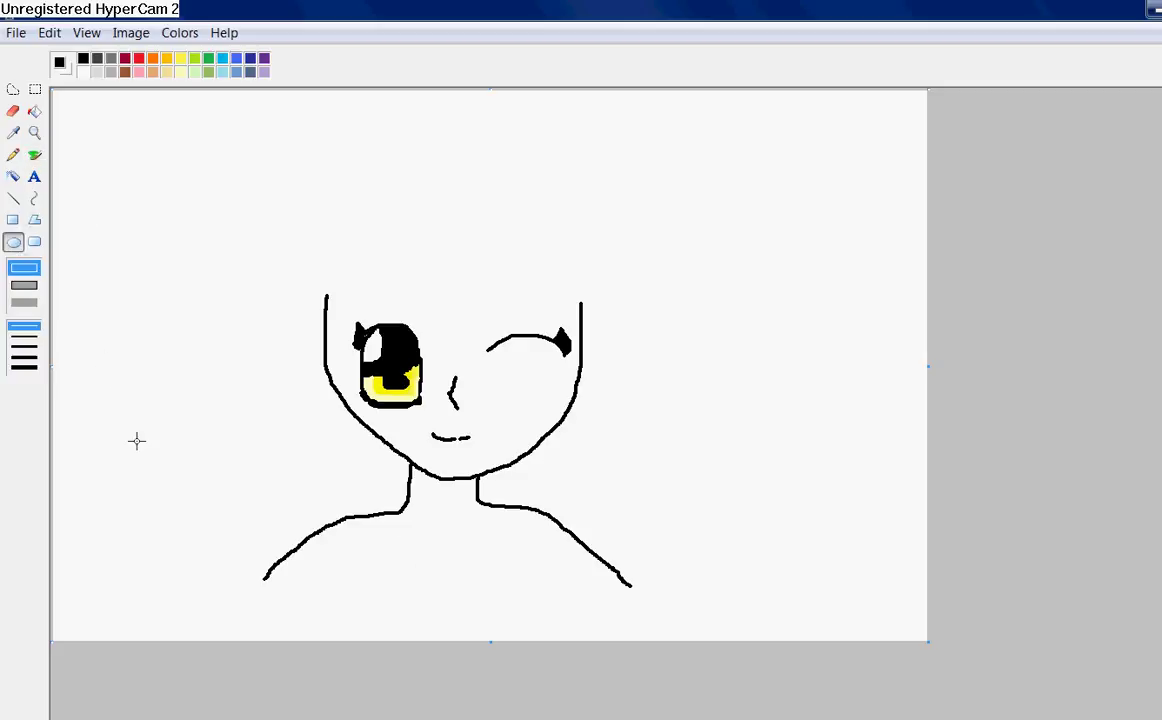
click(22, 349)
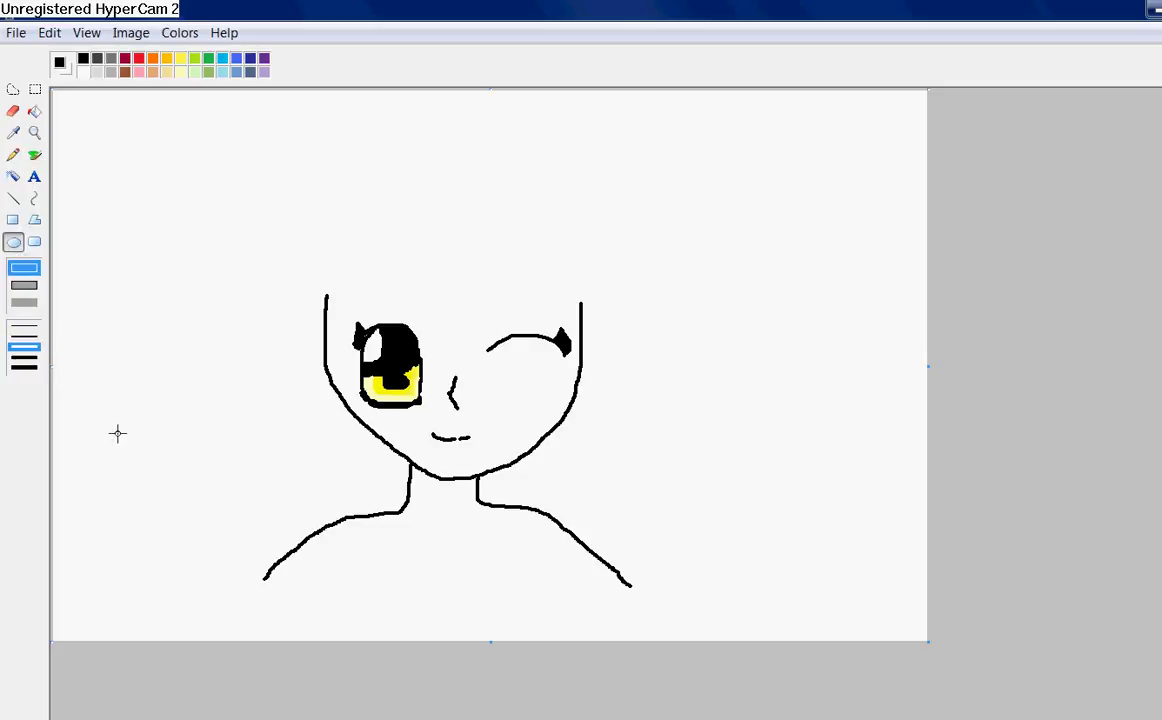
drag(126, 435, 157, 461)
click(35, 90)
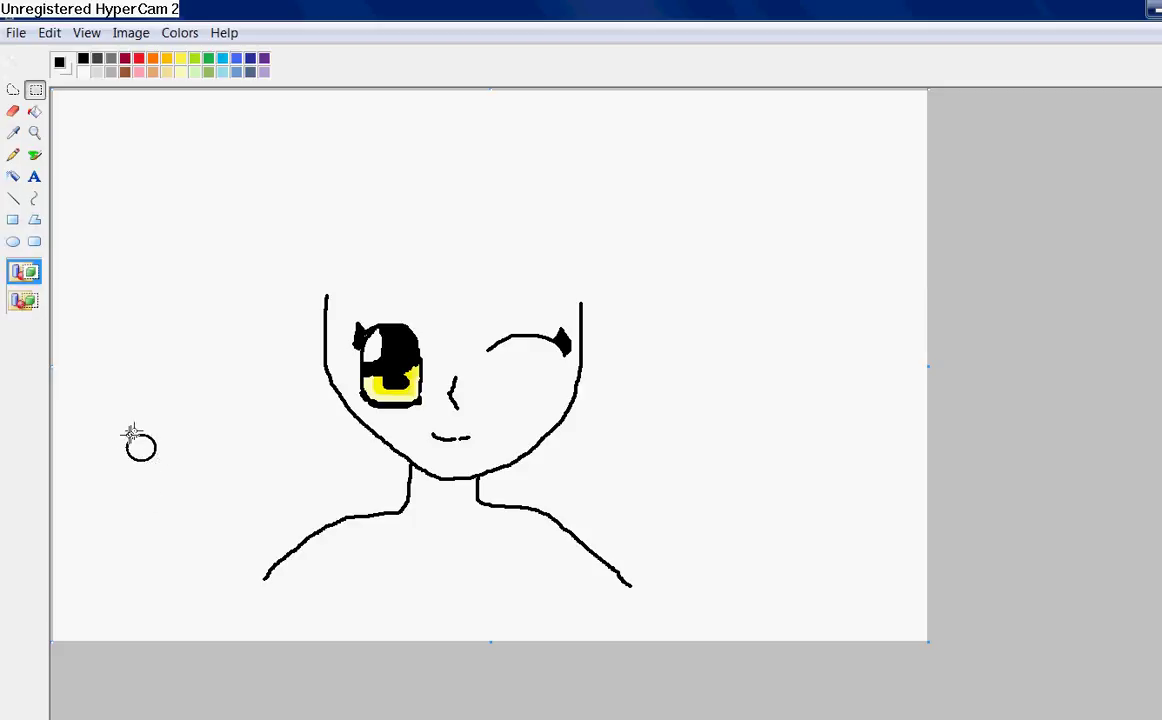
drag(124, 434, 434, 561)
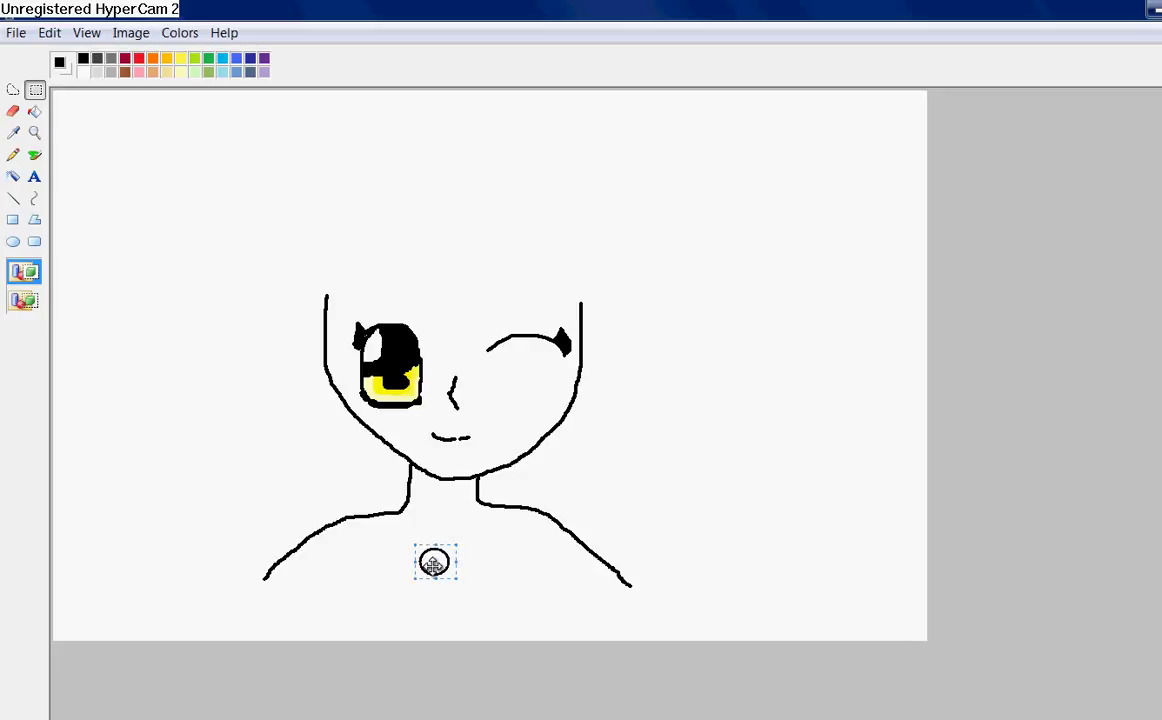
Select the whole figure and move it straight down until the shoulders meet the canvas's lower edge.
click(36, 91)
mouse_move(198, 236)
mouse_down()
mouse_move(454, 270)
mouse_move(718, 611)
mouse_up()
drag(508, 419, 507, 474)
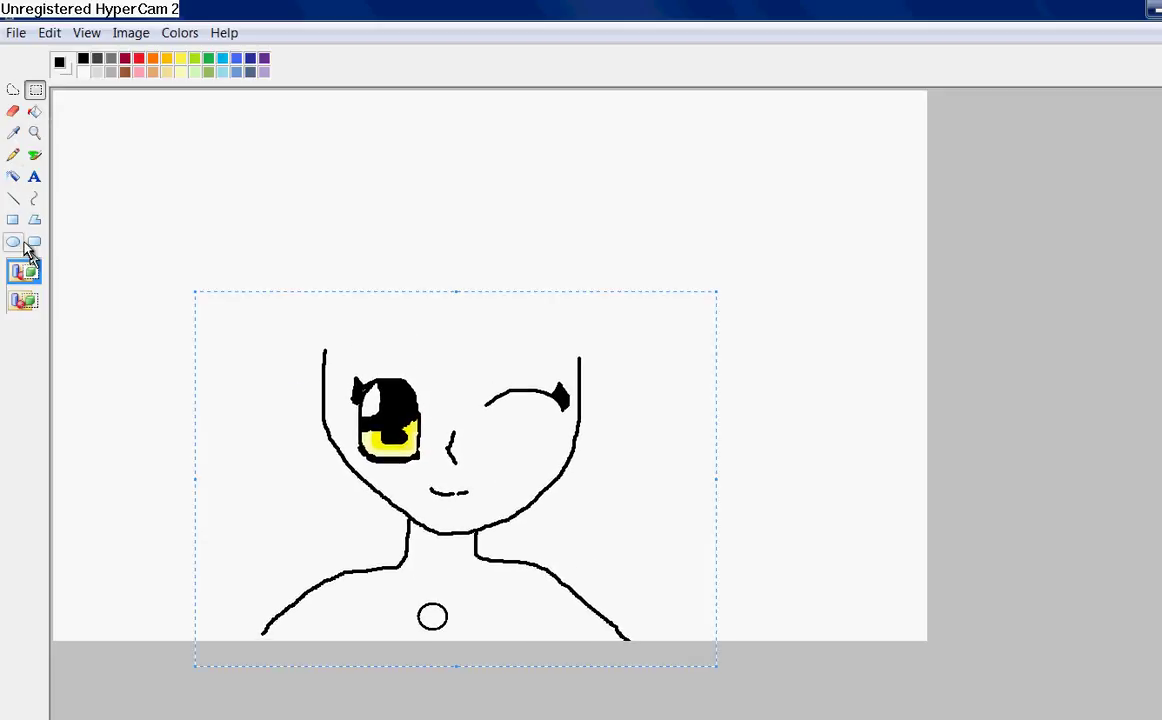
Brush a sleeve bulge outside the left shoulder, and replace its vertical inner line with one slanting inward to the canvas edge.
click(34, 155)
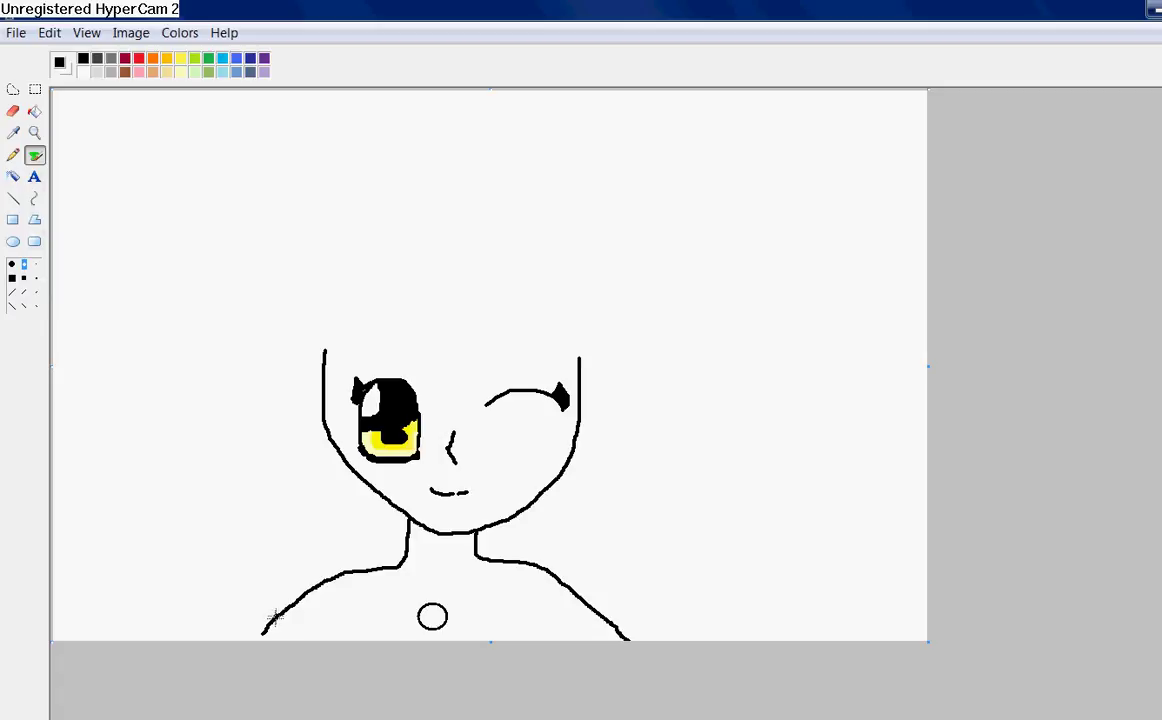
drag(250, 617, 228, 645)
drag(284, 619, 288, 653)
click(13, 111)
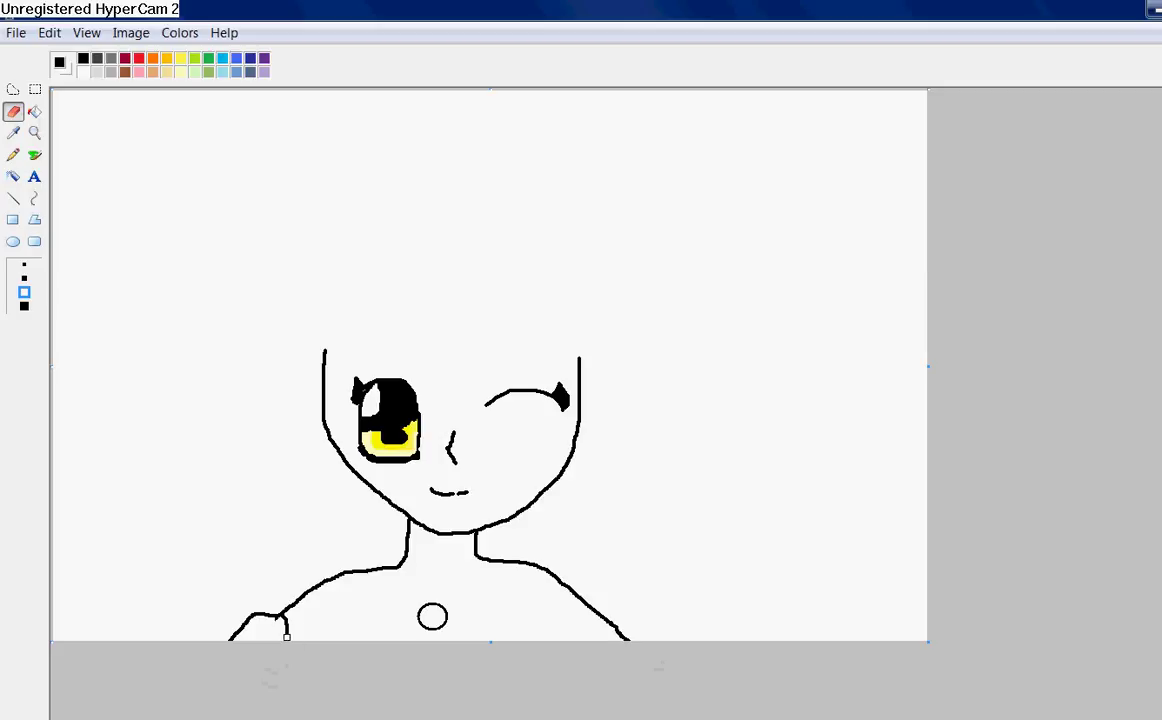
click(34, 155)
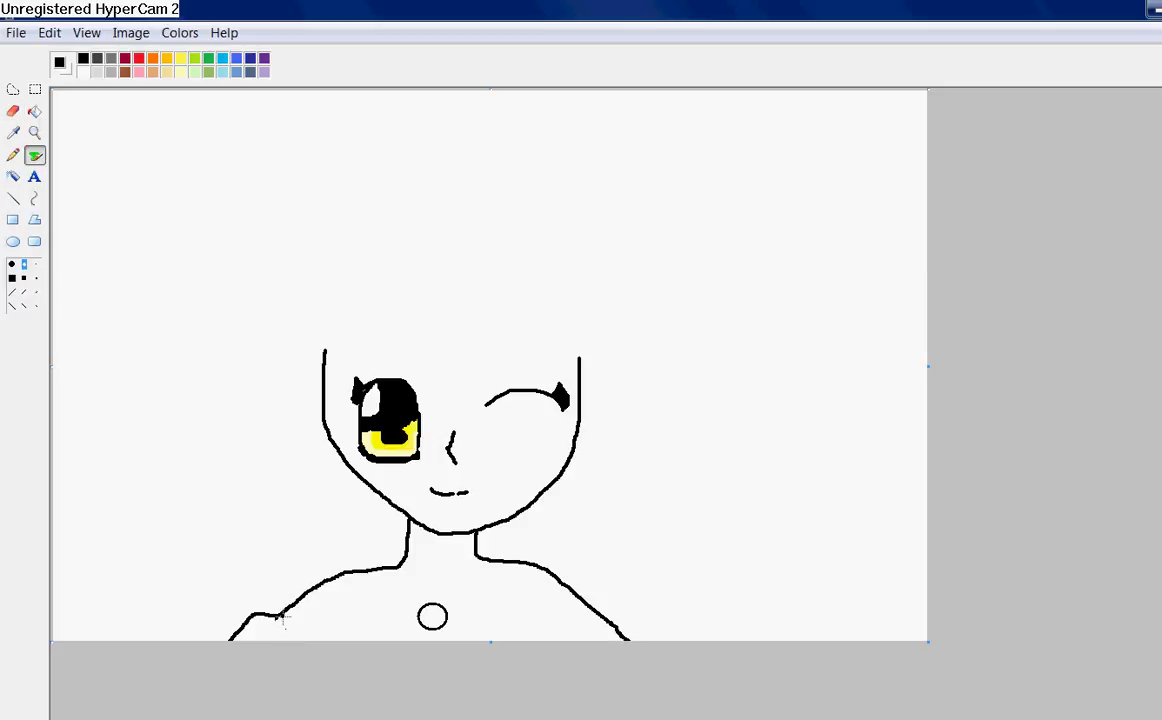
drag(284, 618, 324, 653)
Brush curved lines from both shoulders to the chest circle, forming a two-band collar on each side.
drag(349, 574, 398, 602)
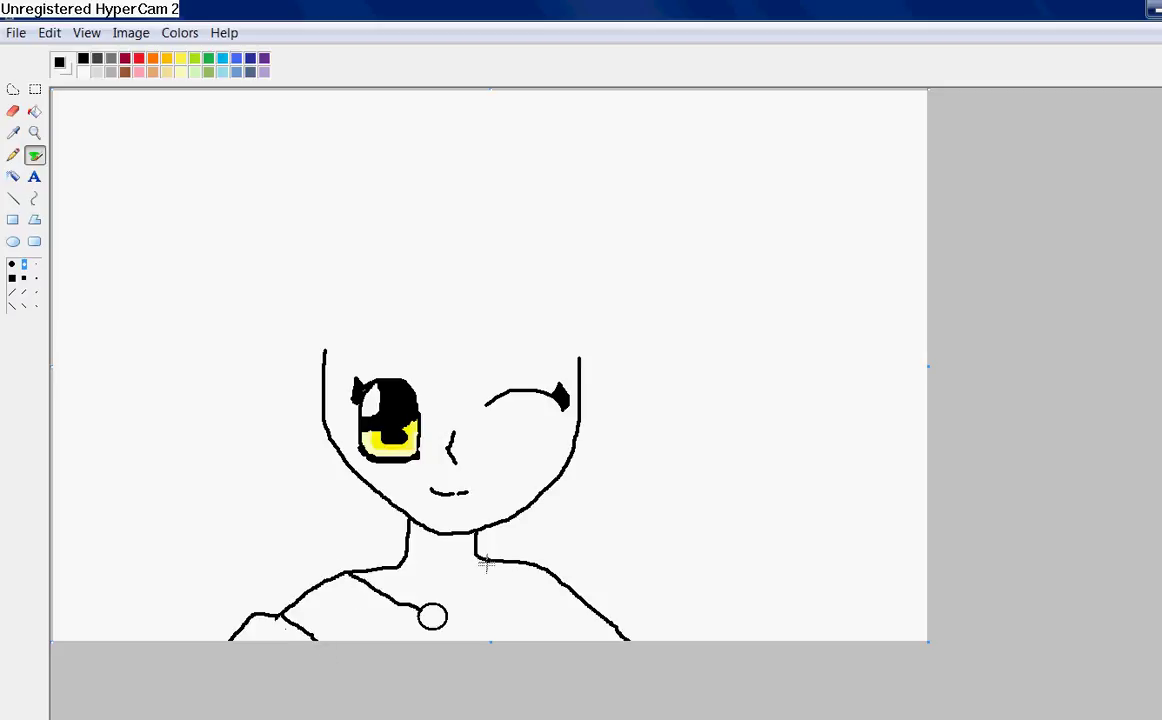
mouse_move(485, 560)
mouse_down()
mouse_move(451, 617)
mouse_move(530, 567)
mouse_up()
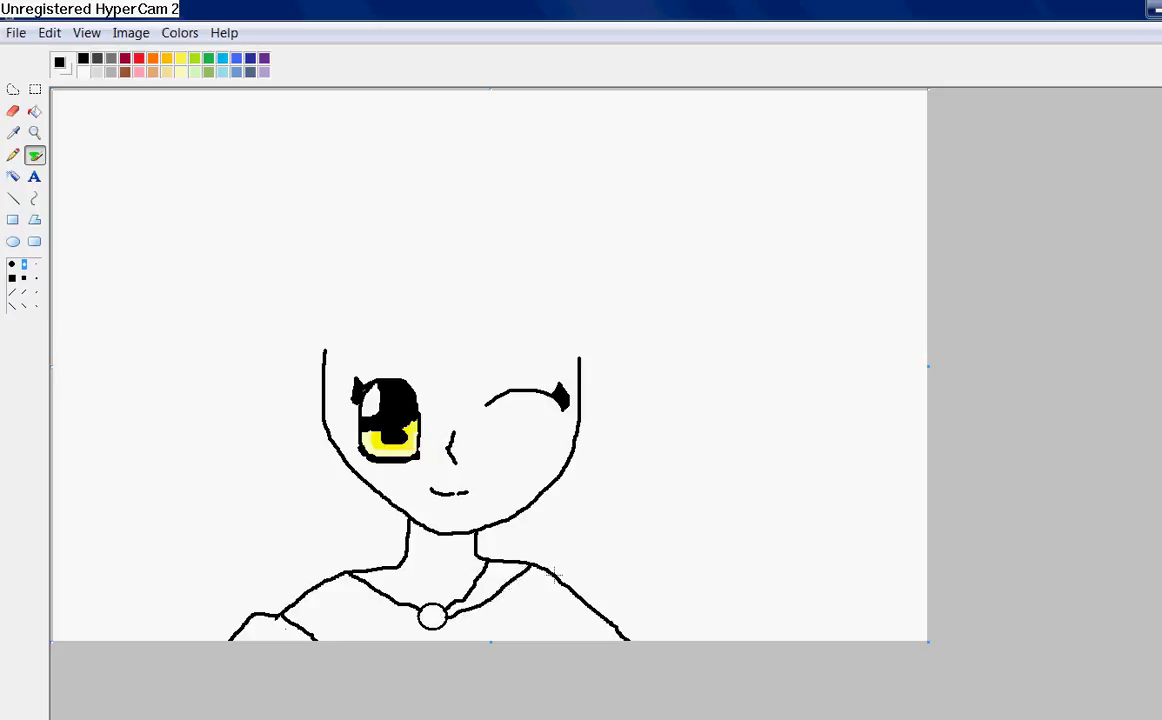
drag(549, 582, 455, 620)
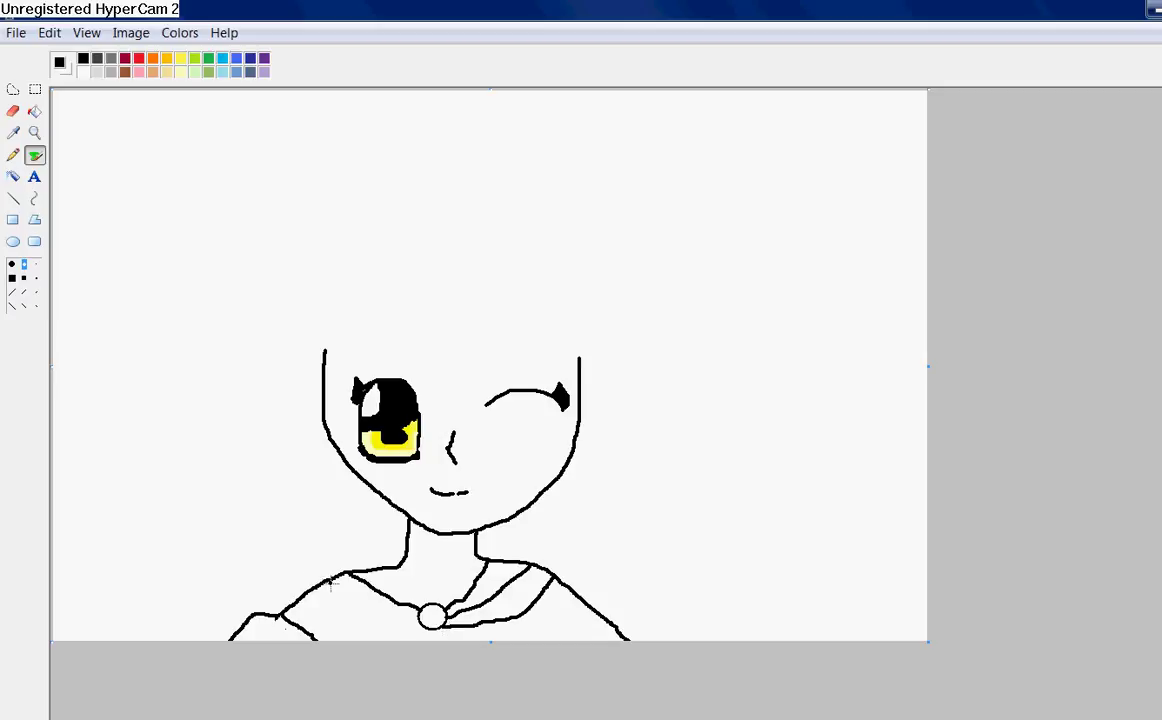
mouse_move(341, 598)
mouse_down()
mouse_move(423, 632)
mouse_move(353, 631)
mouse_move(313, 597)
mouse_up()
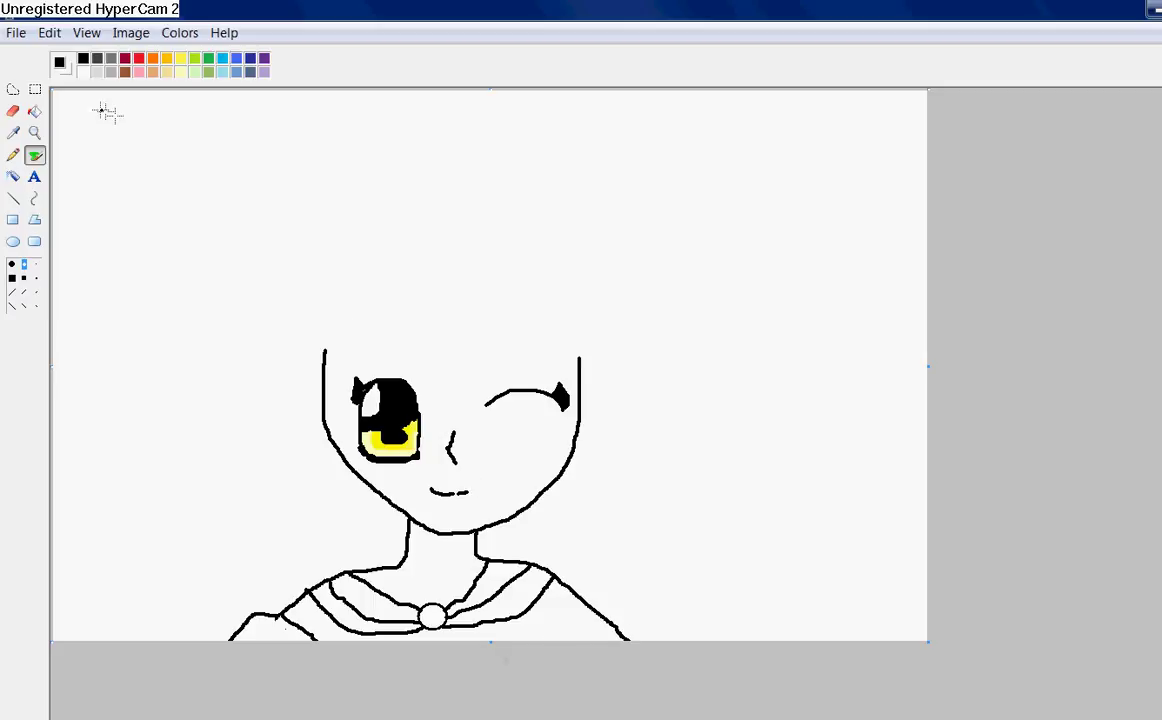
Fill the left collar's outer band with pink, its inner band with red and the chest circle with orange.
click(34, 112)
click(137, 72)
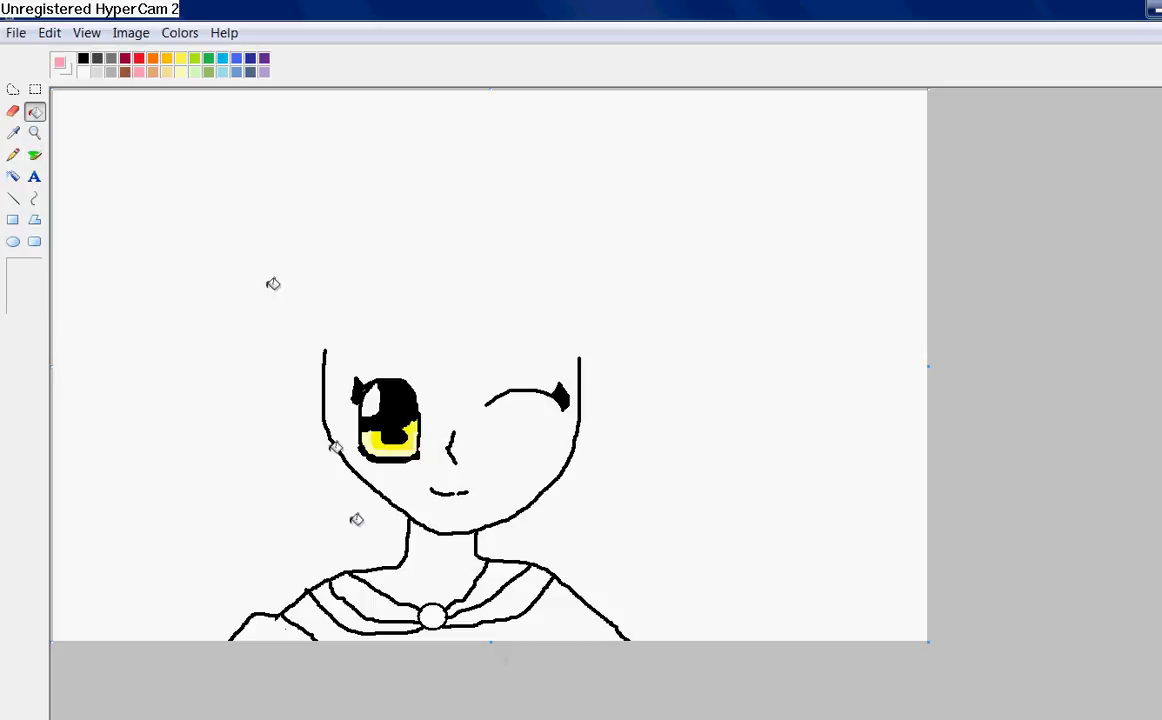
click(353, 610)
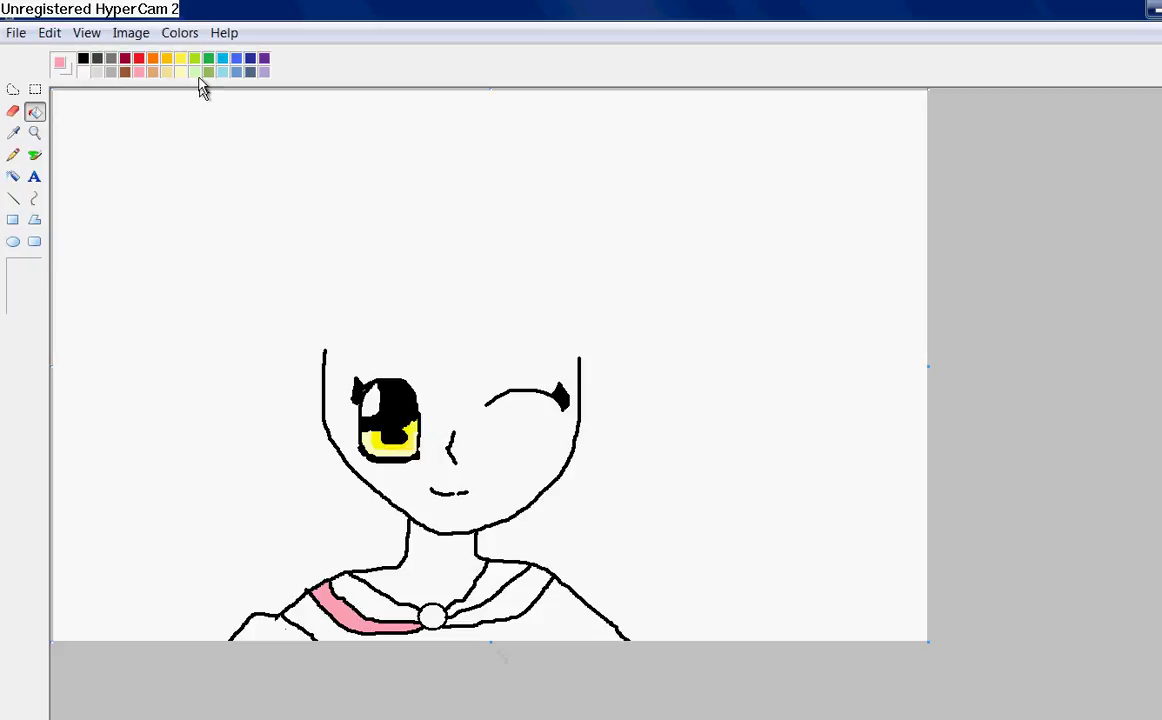
click(139, 58)
click(362, 592)
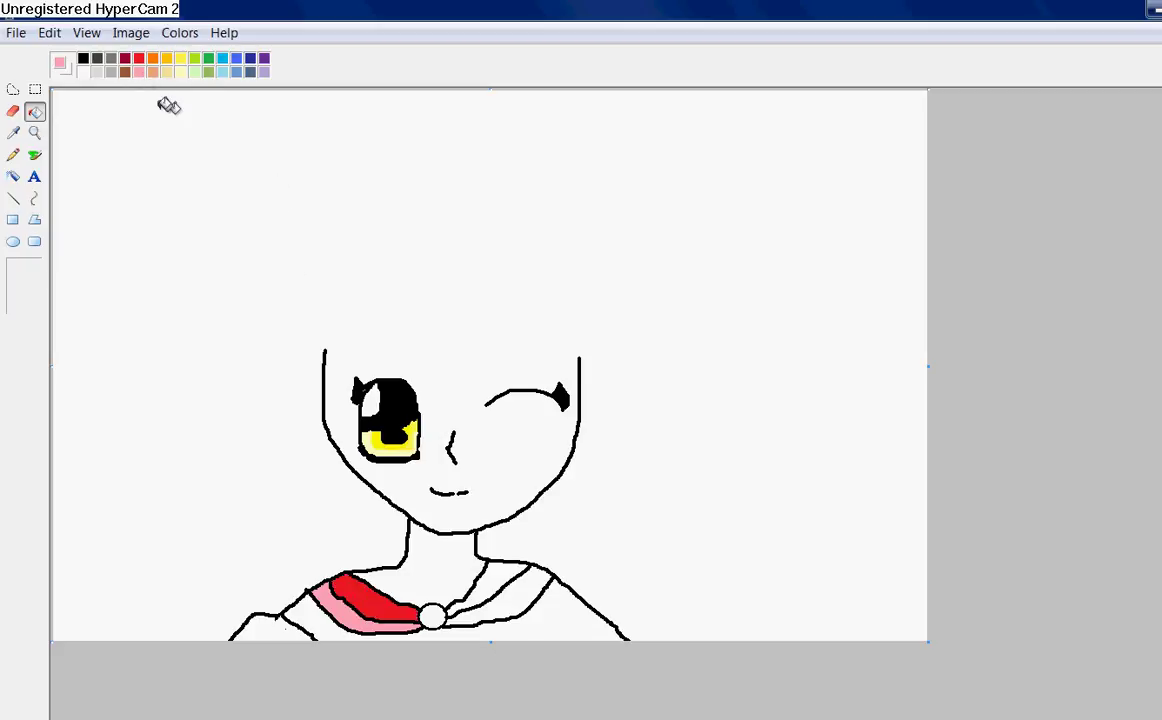
click(152, 58)
click(432, 616)
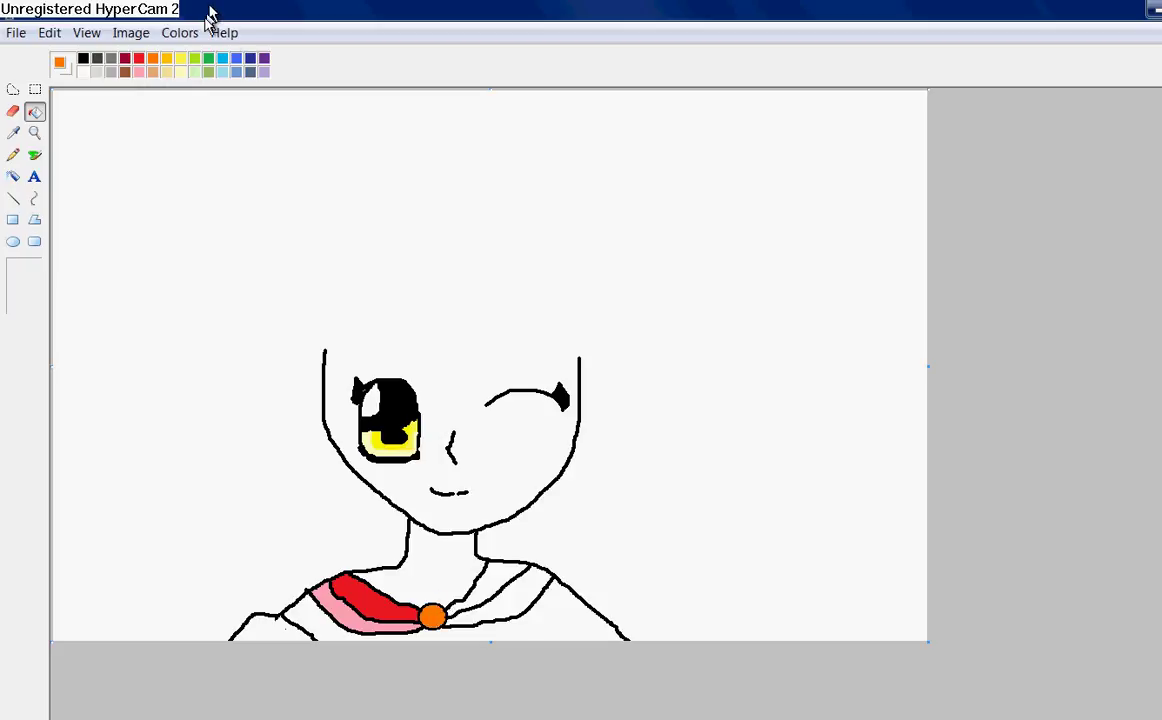
Fill the right collar's inner band with yellow and its outer band with muted green.
click(180, 59)
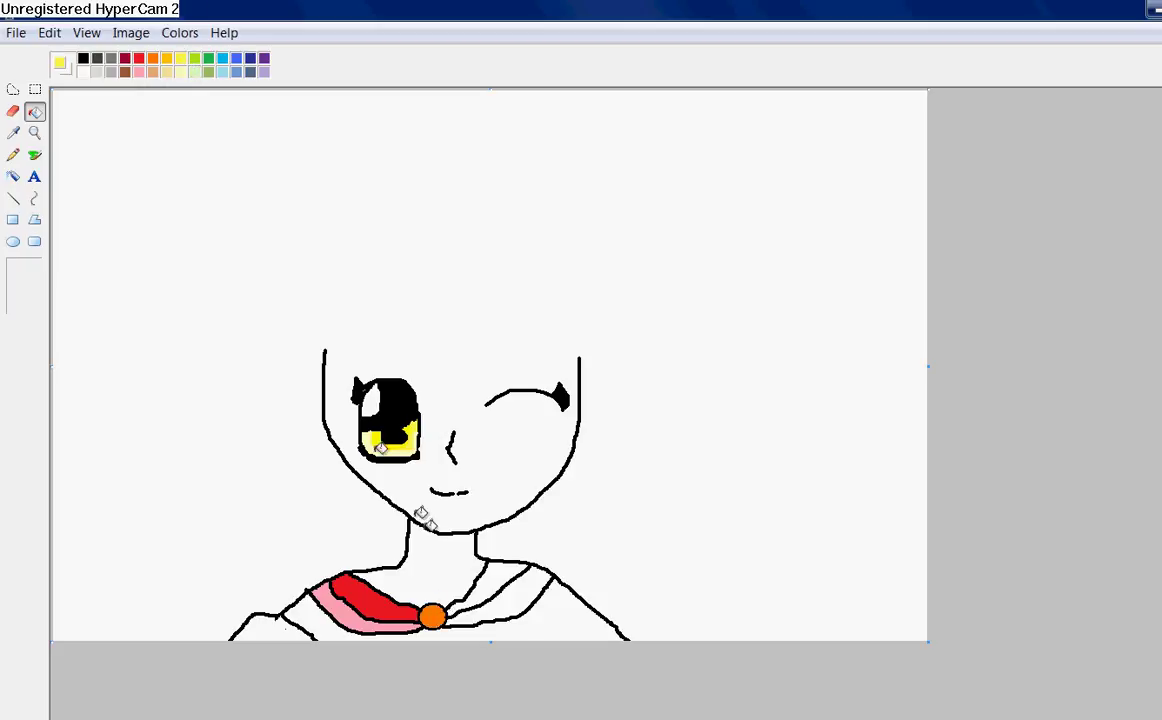
click(507, 571)
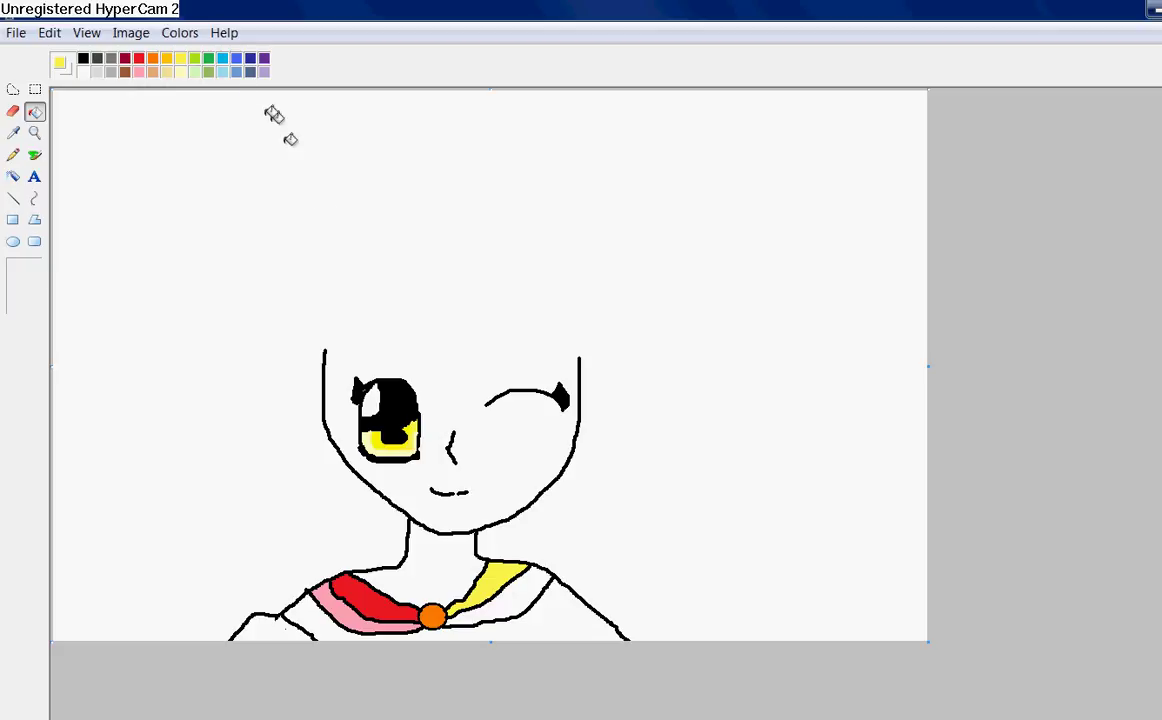
click(208, 72)
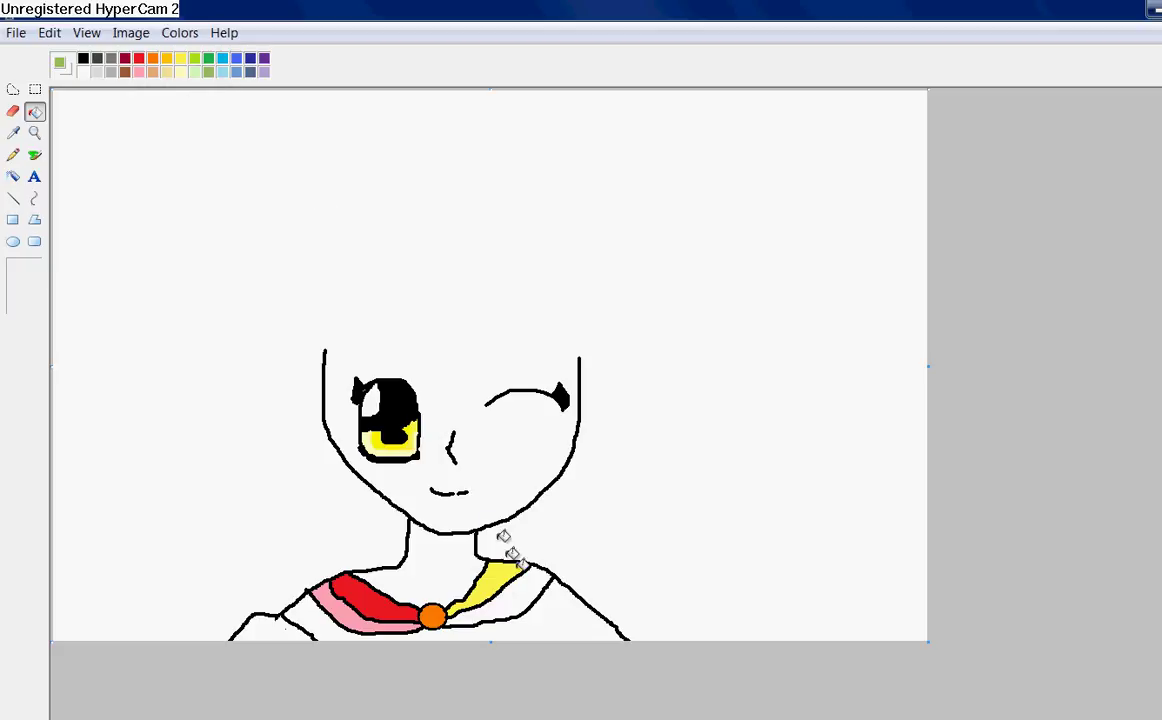
click(534, 587)
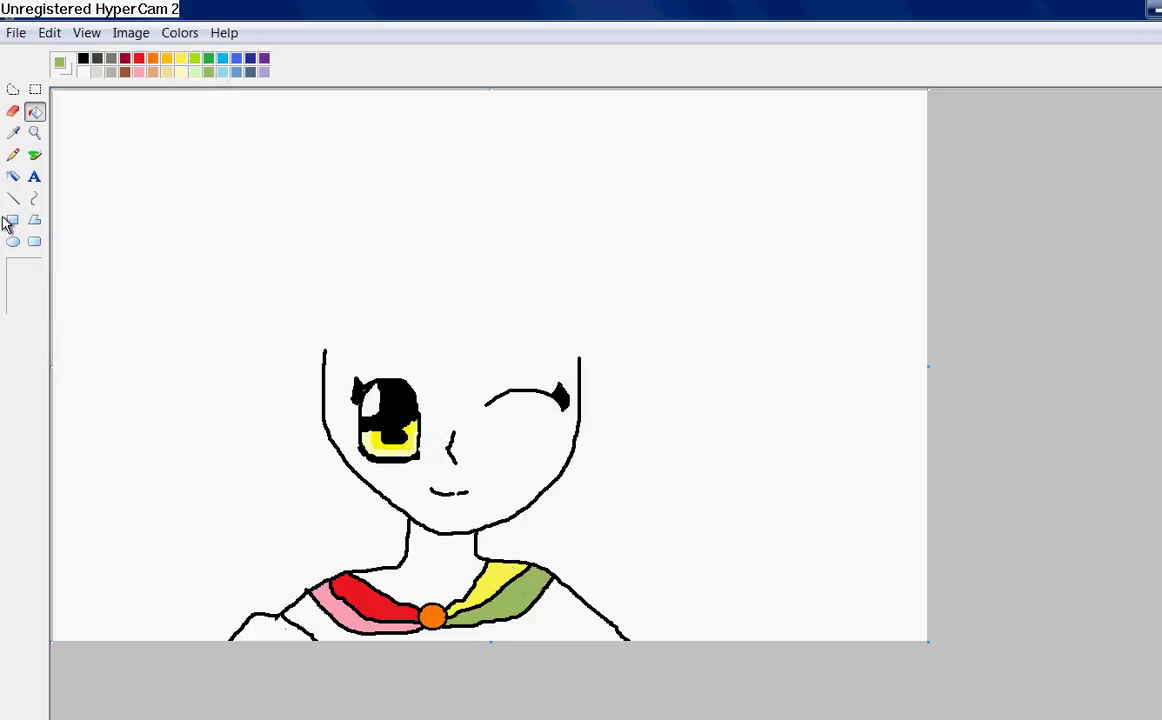
Replace the left sleeve bulge with a black line sloping down to the canvas edge, and erase the right shoulder line's lower end.
click(13, 111)
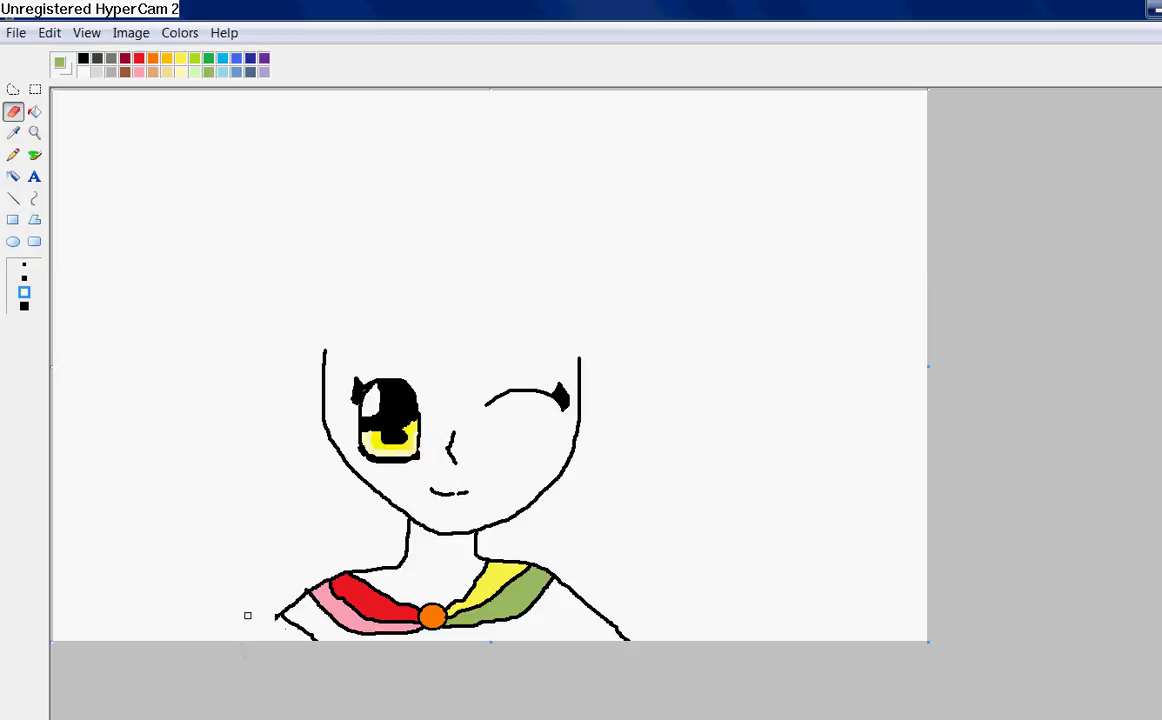
click(34, 155)
click(83, 58)
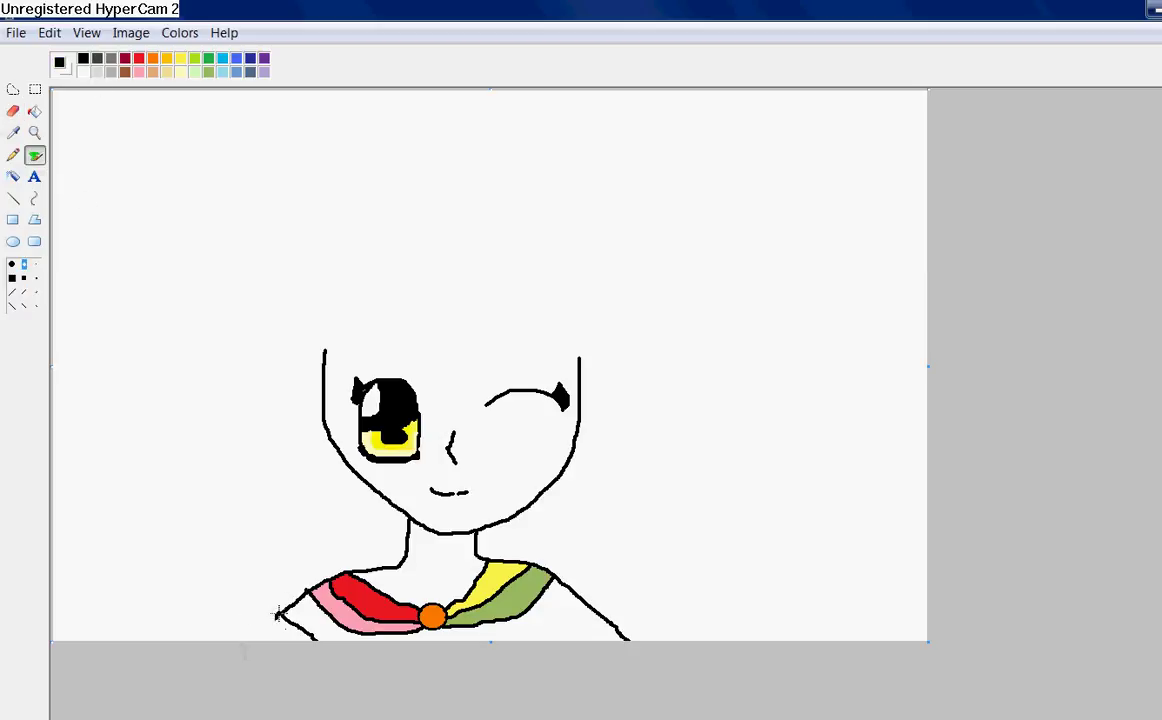
drag(276, 614, 244, 652)
click(13, 111)
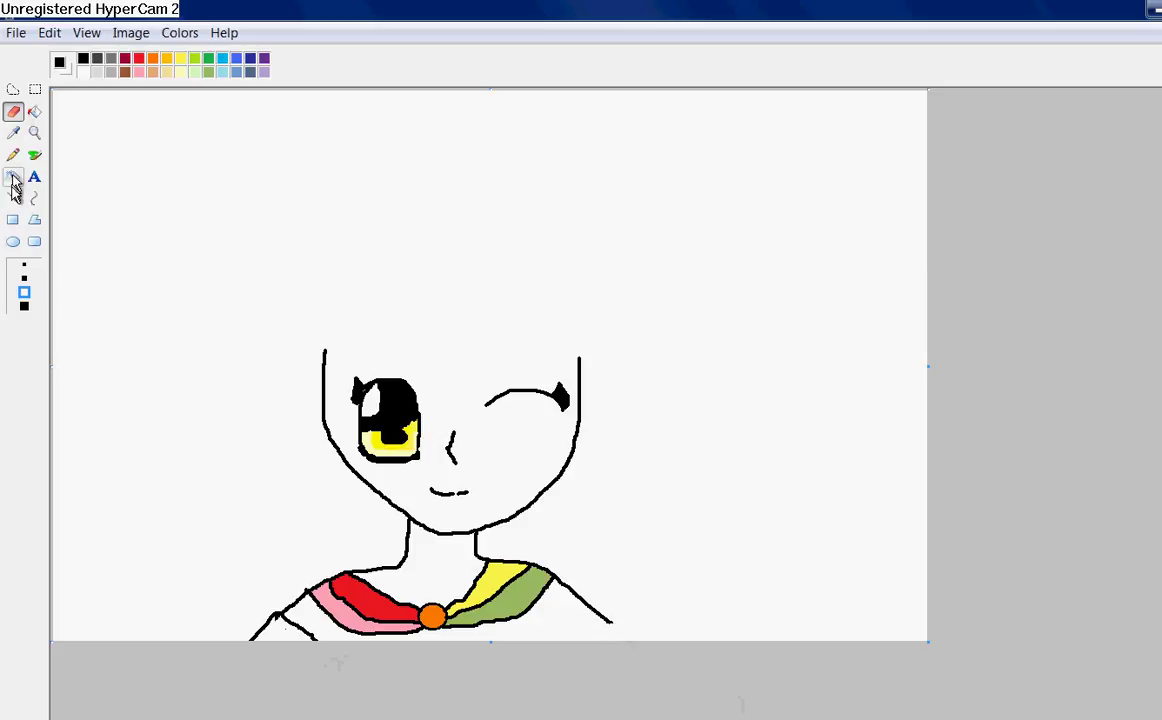
Brush a black puffed sleeve below the right shoulder down to the canvas edge and erase the overlapping line end.
click(35, 156)
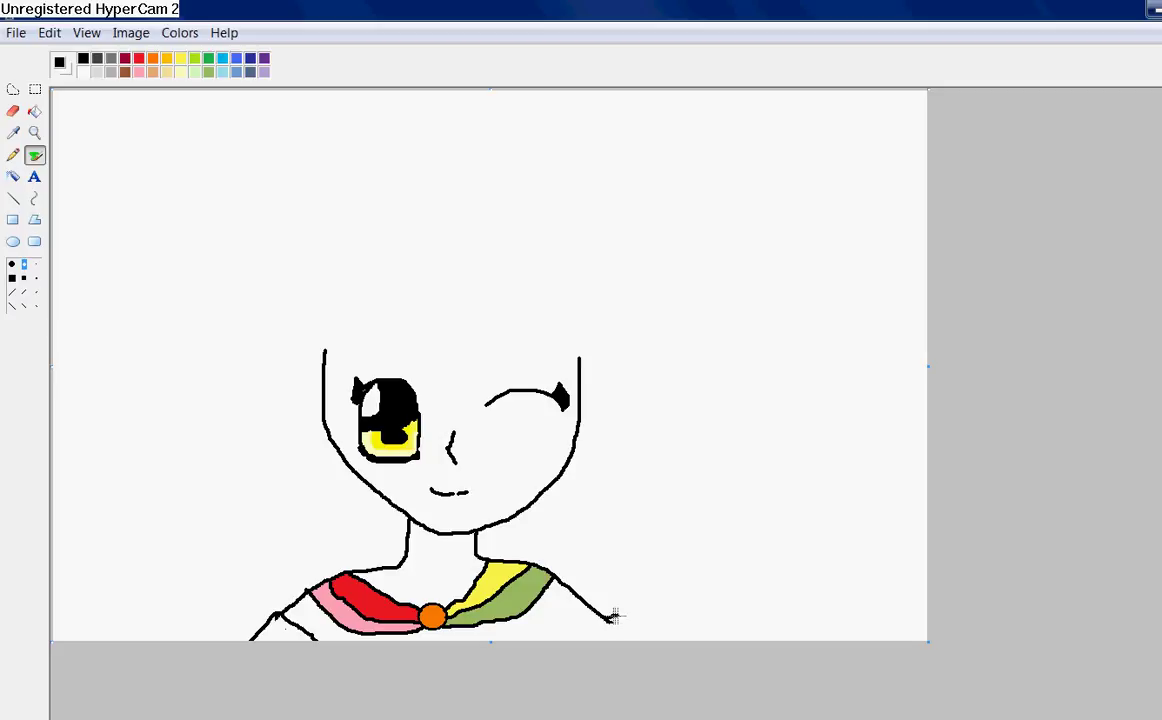
mouse_move(605, 617)
mouse_down()
mouse_move(658, 640)
mouse_move(586, 640)
mouse_up()
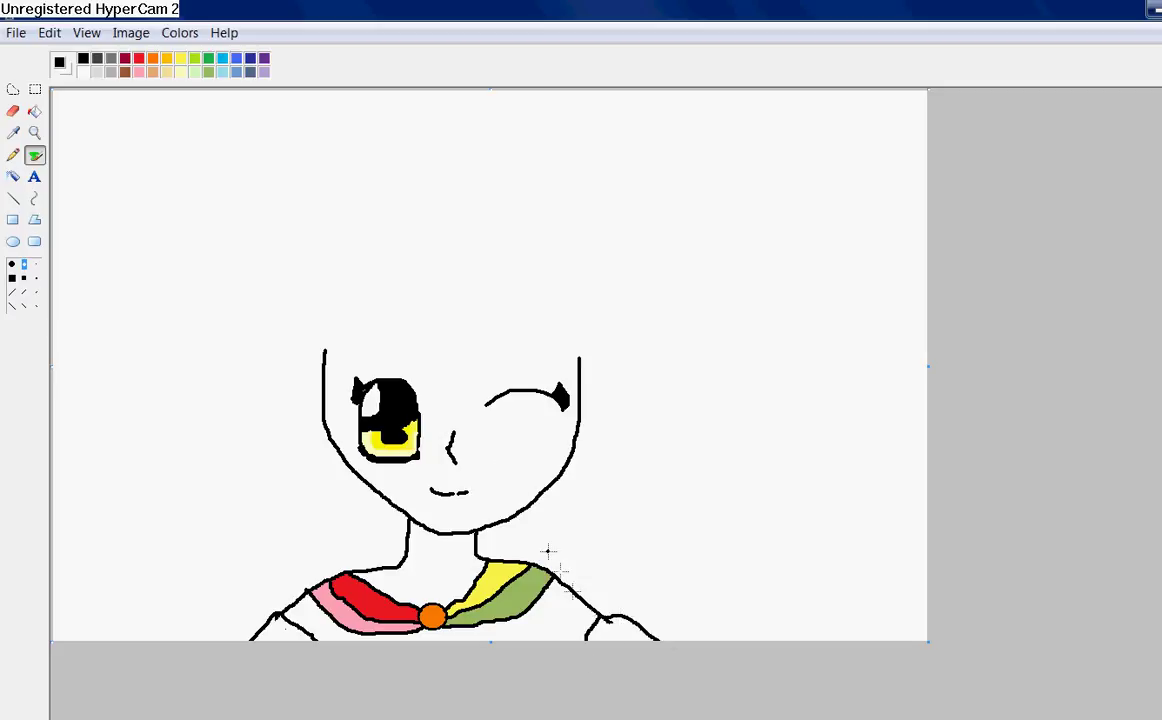
click(14, 111)
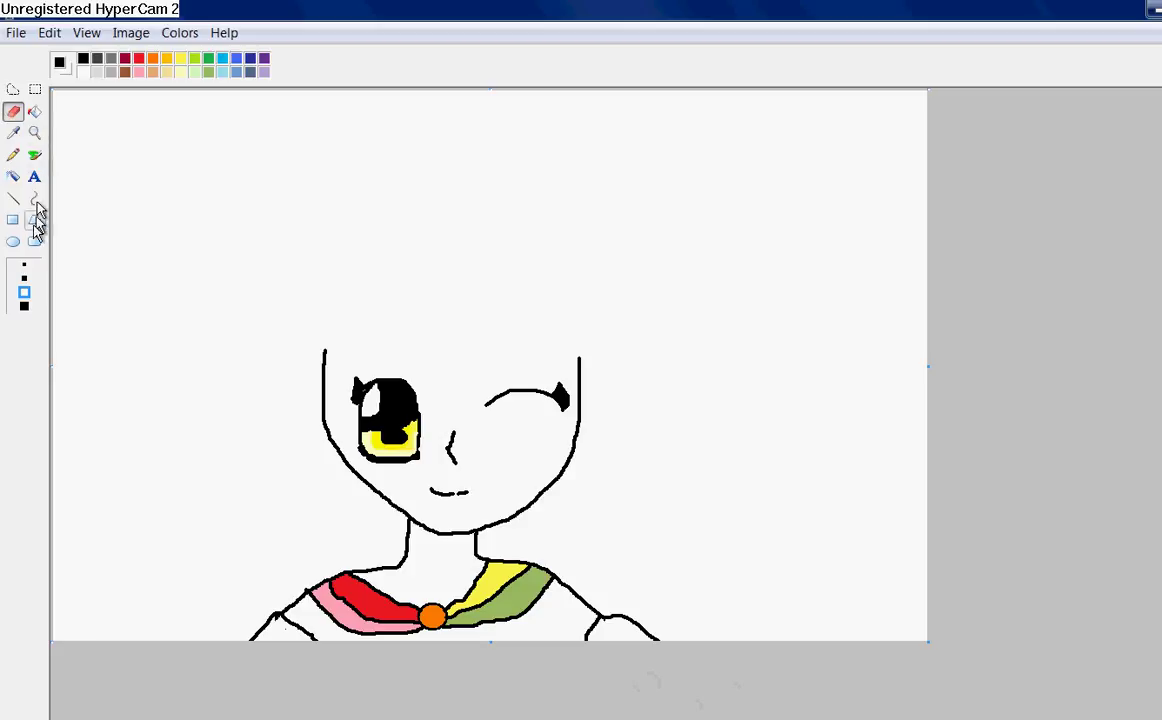
Draw small black ellipse outlines as polka dots across the shirt and both sleeves.
click(13, 241)
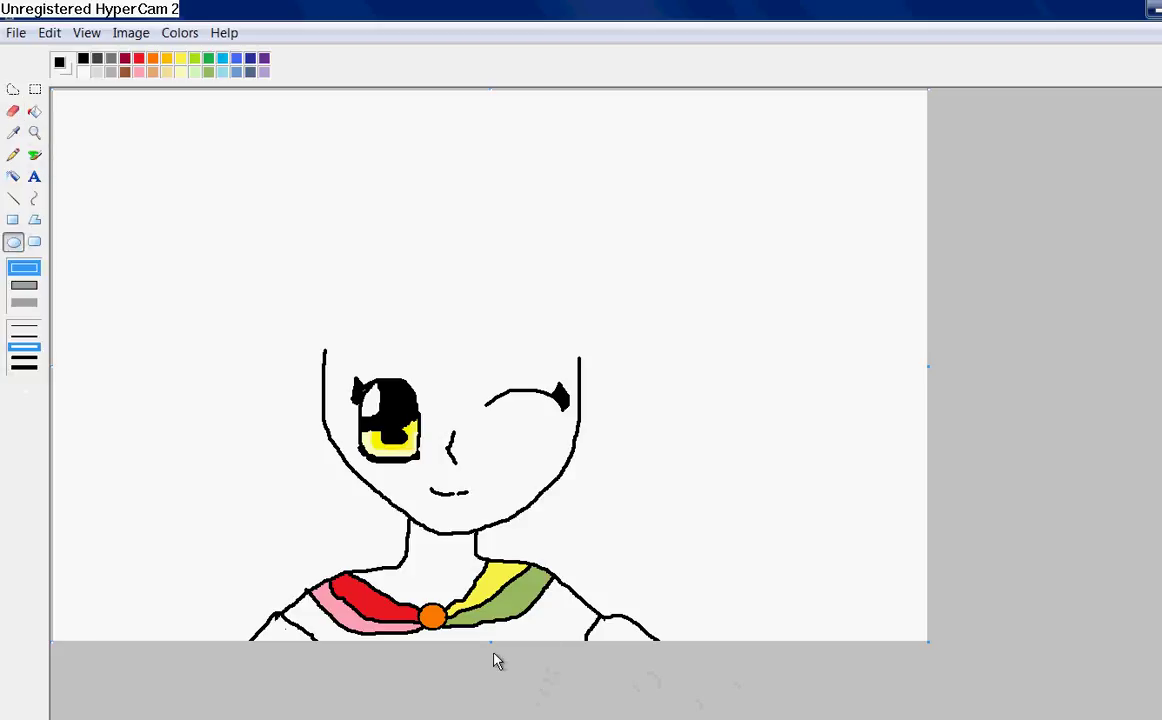
drag(538, 621, 632, 641)
drag(559, 595, 572, 608)
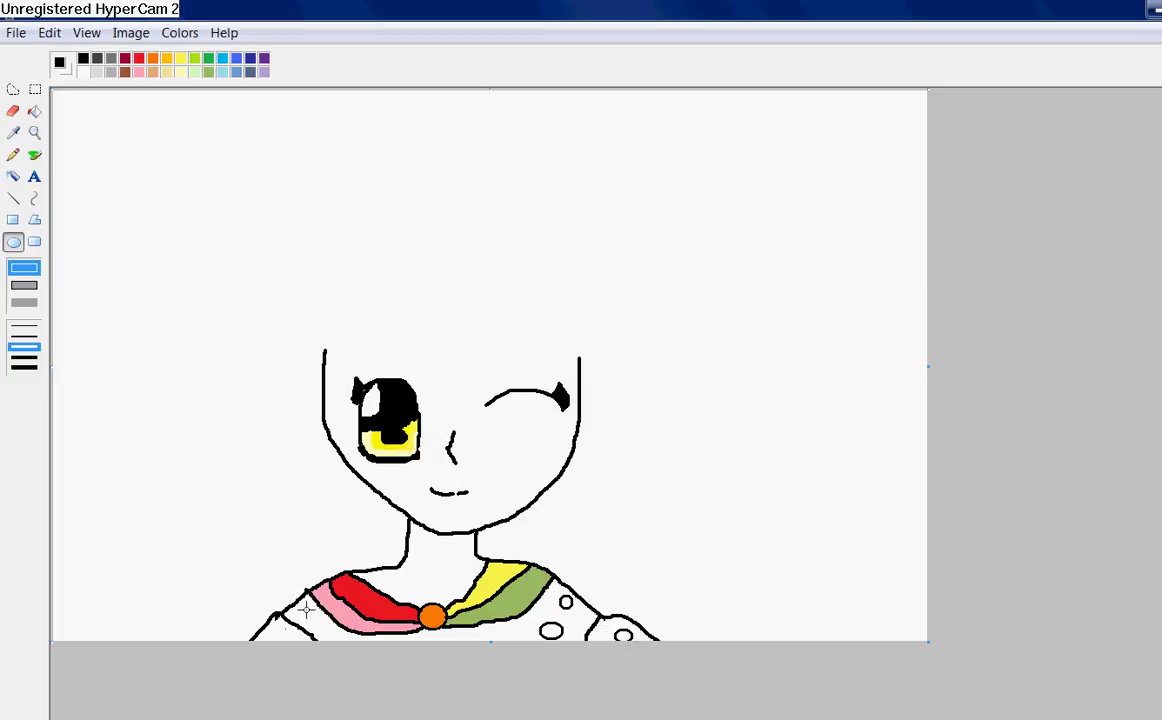
drag(307, 611, 319, 623)
drag(336, 630, 349, 640)
drag(278, 628, 296, 641)
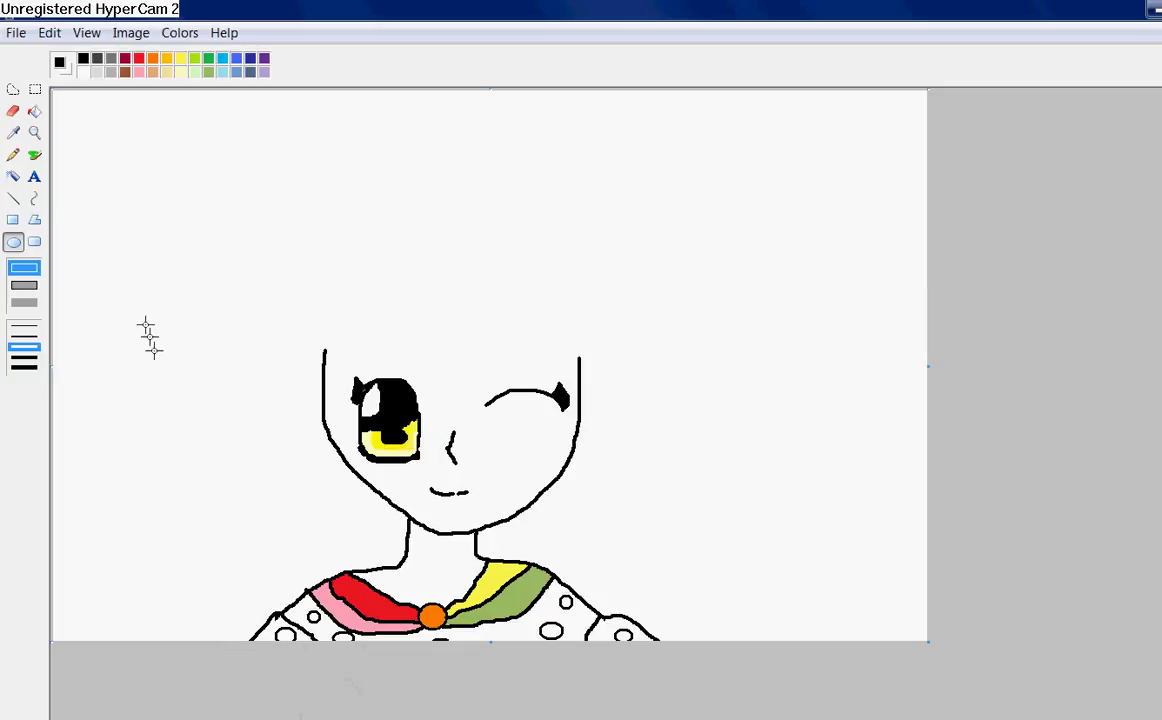
Fill the left sleeve's dot with purple and the small dot beside the pink collar band with turquoise.
click(34, 111)
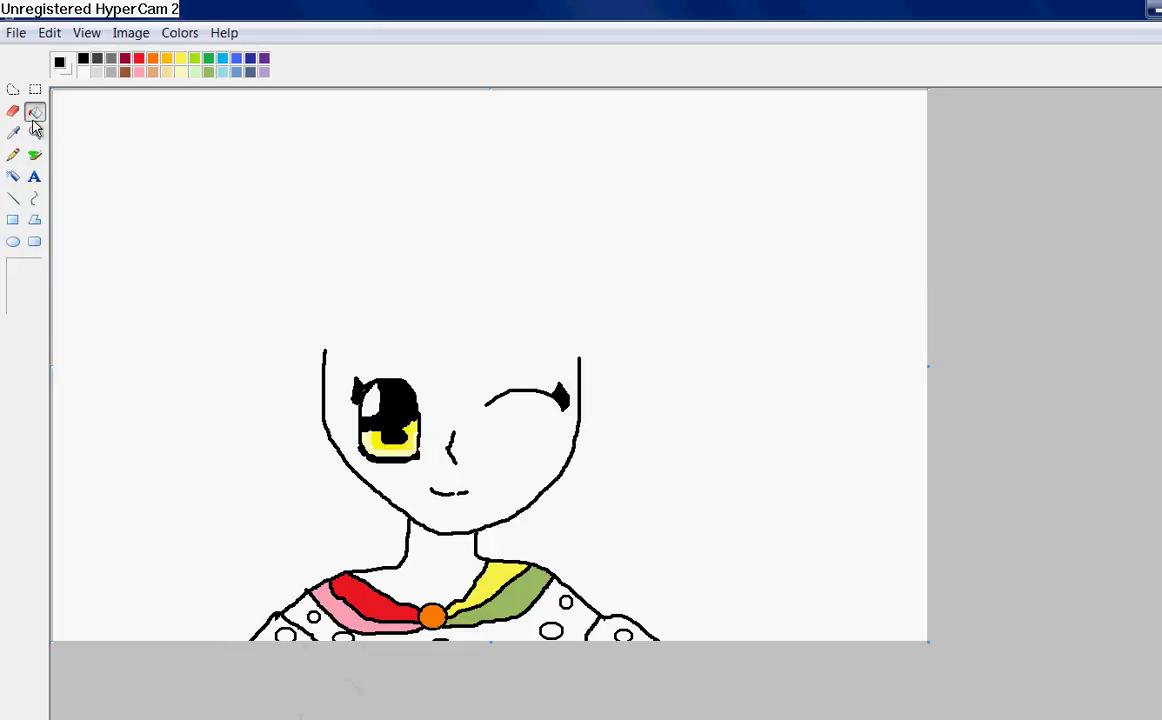
click(264, 59)
click(285, 632)
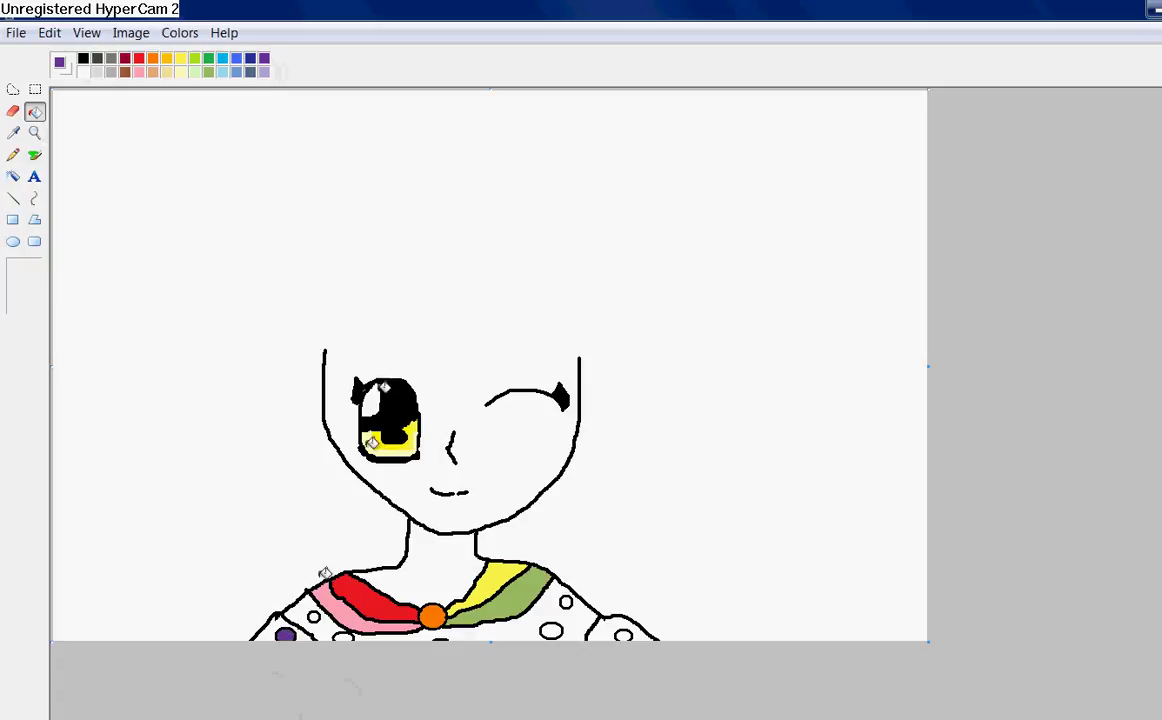
click(222, 60)
Fill the right shirt dots with brown and green, the right sleeve's dot with dark red and the lower left shirt dot with black.
click(125, 72)
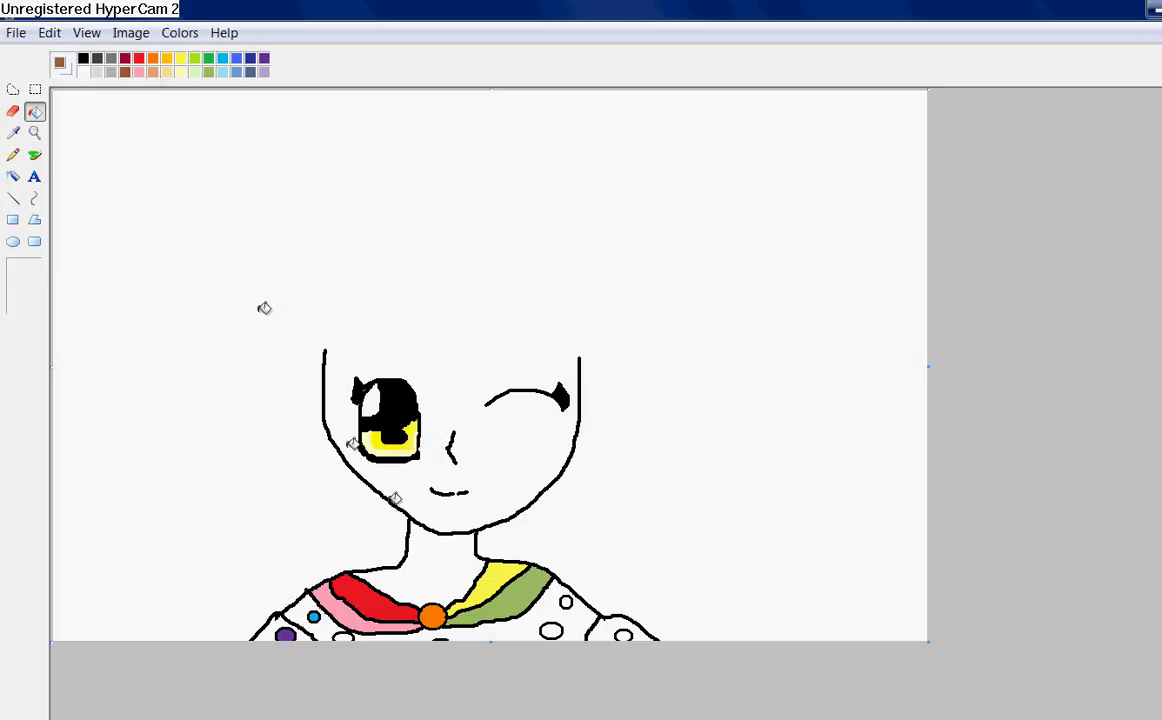
click(551, 630)
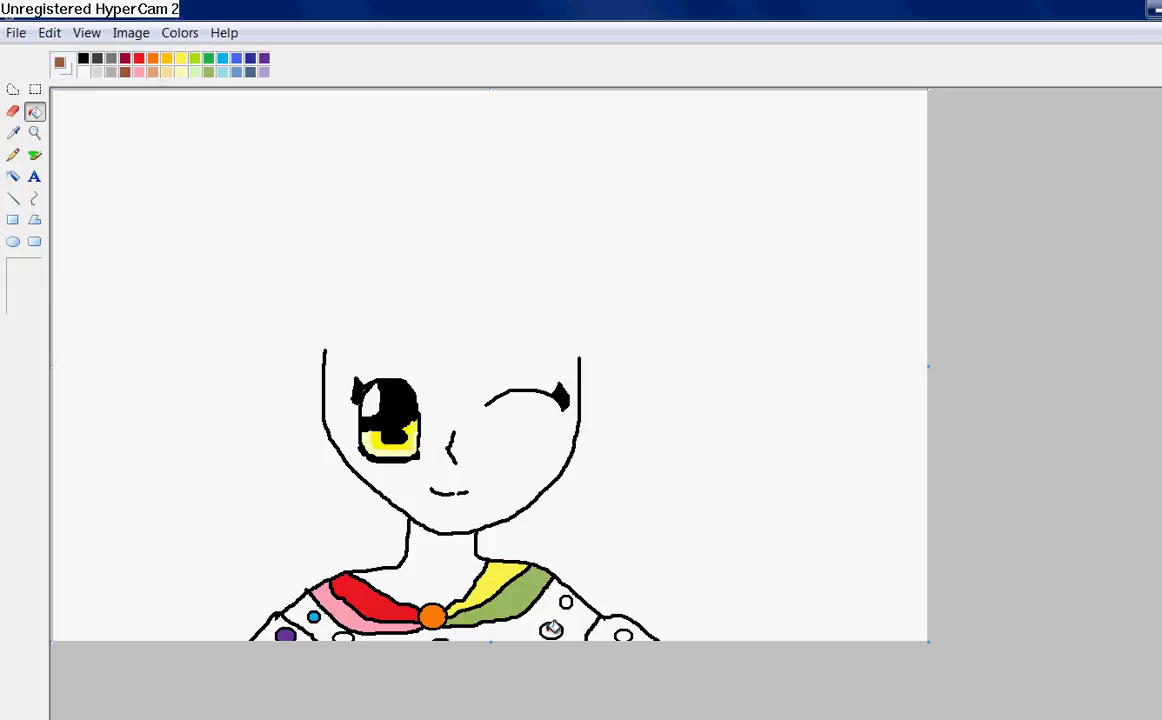
click(194, 62)
click(124, 59)
click(85, 59)
click(343, 636)
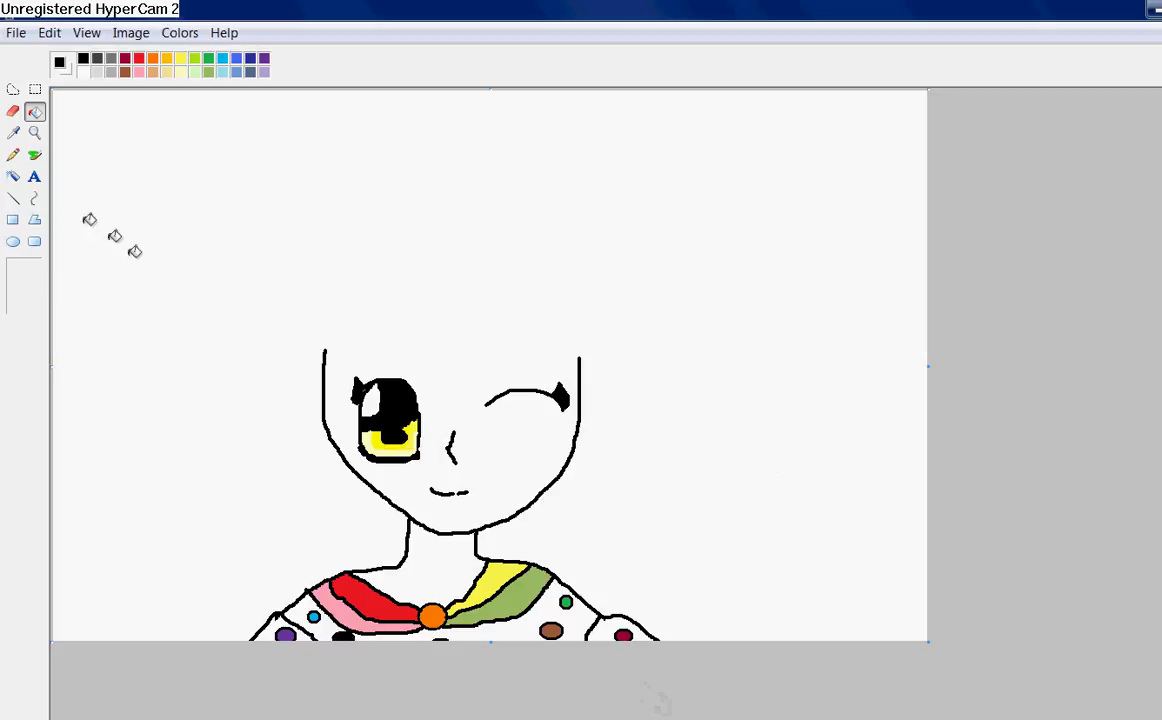
Brush black pointed fringe strands across the forehead over both eyes and outline the top of the hair in two curves.
click(34, 155)
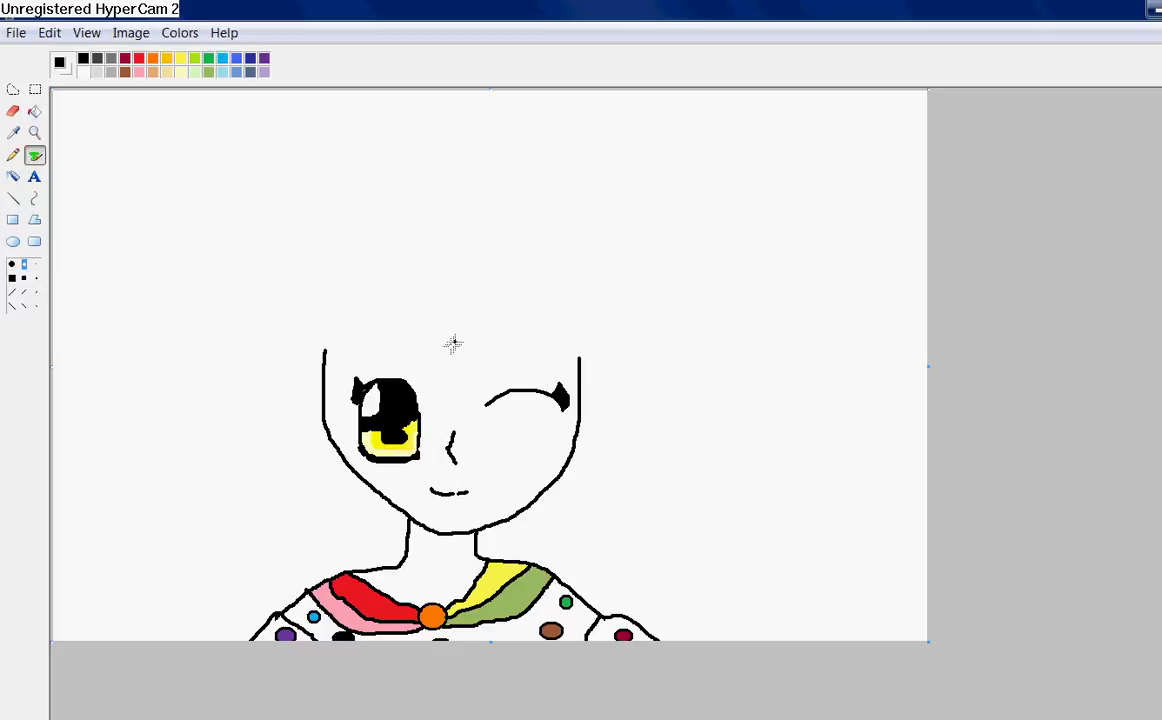
drag(460, 339, 463, 425)
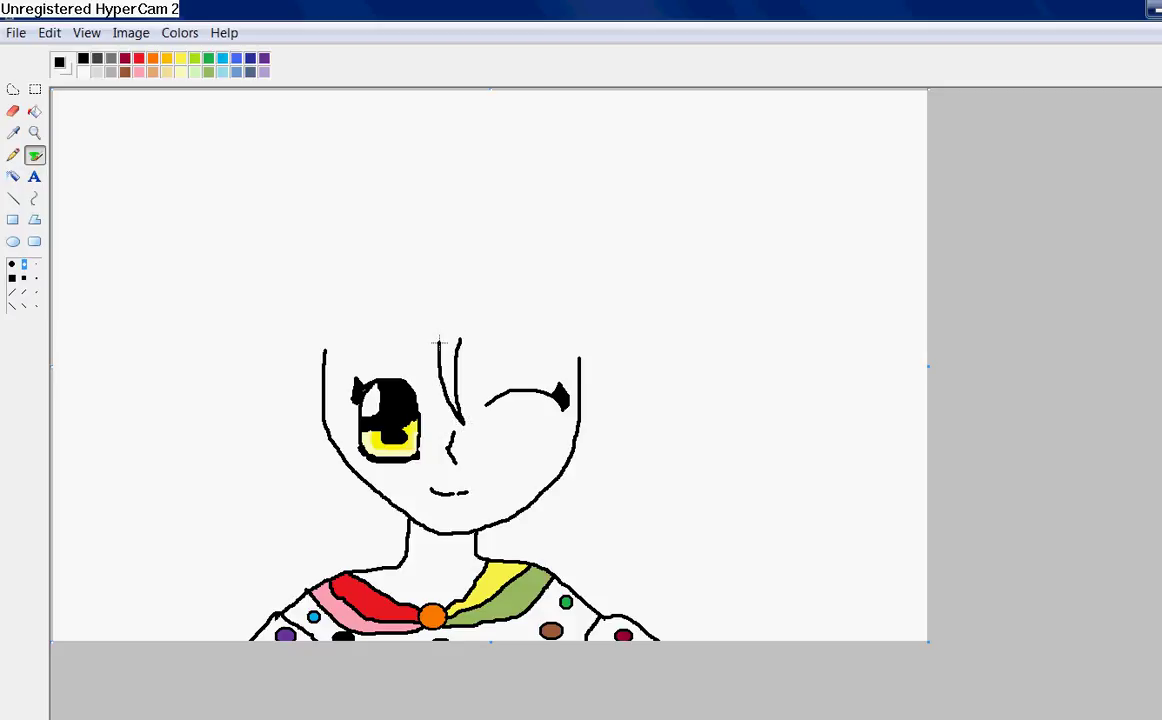
mouse_move(438, 342)
mouse_down()
mouse_move(422, 429)
mouse_move(413, 363)
mouse_move(393, 433)
mouse_move(380, 367)
mouse_move(351, 448)
mouse_move(345, 372)
mouse_move(336, 432)
mouse_move(316, 378)
mouse_up()
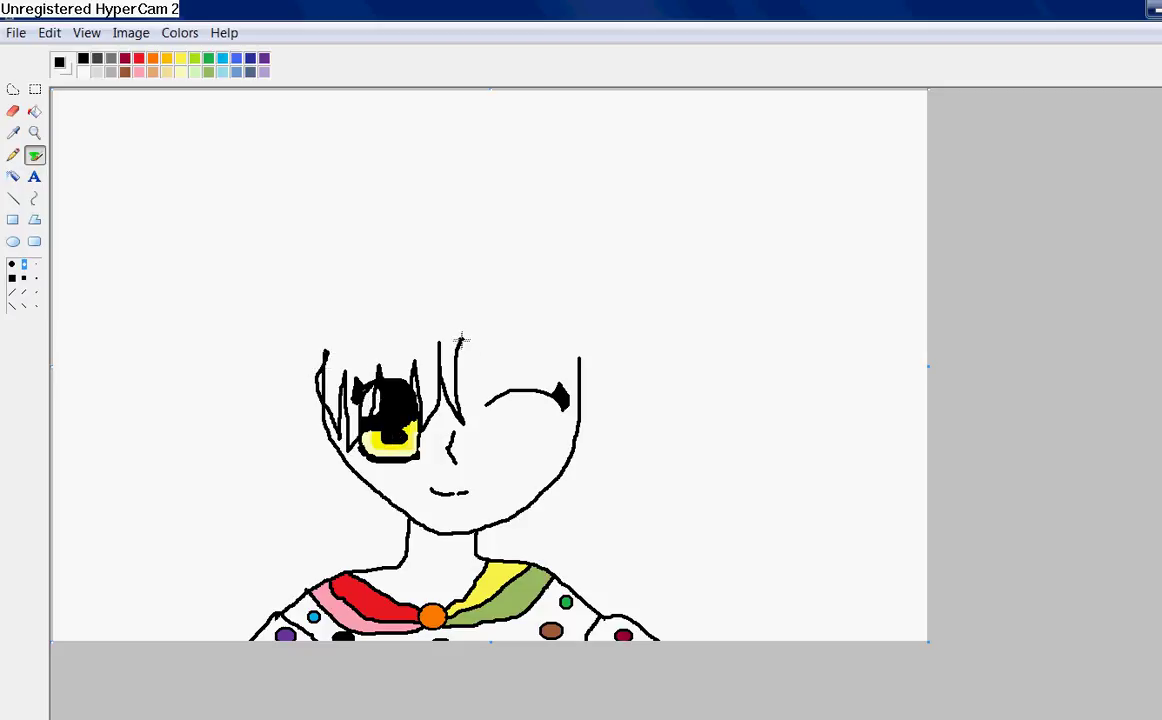
mouse_move(461, 340)
mouse_down()
mouse_move(496, 383)
mouse_move(497, 422)
mouse_up()
drag(512, 368, 521, 443)
drag(530, 398, 520, 440)
drag(546, 349, 547, 452)
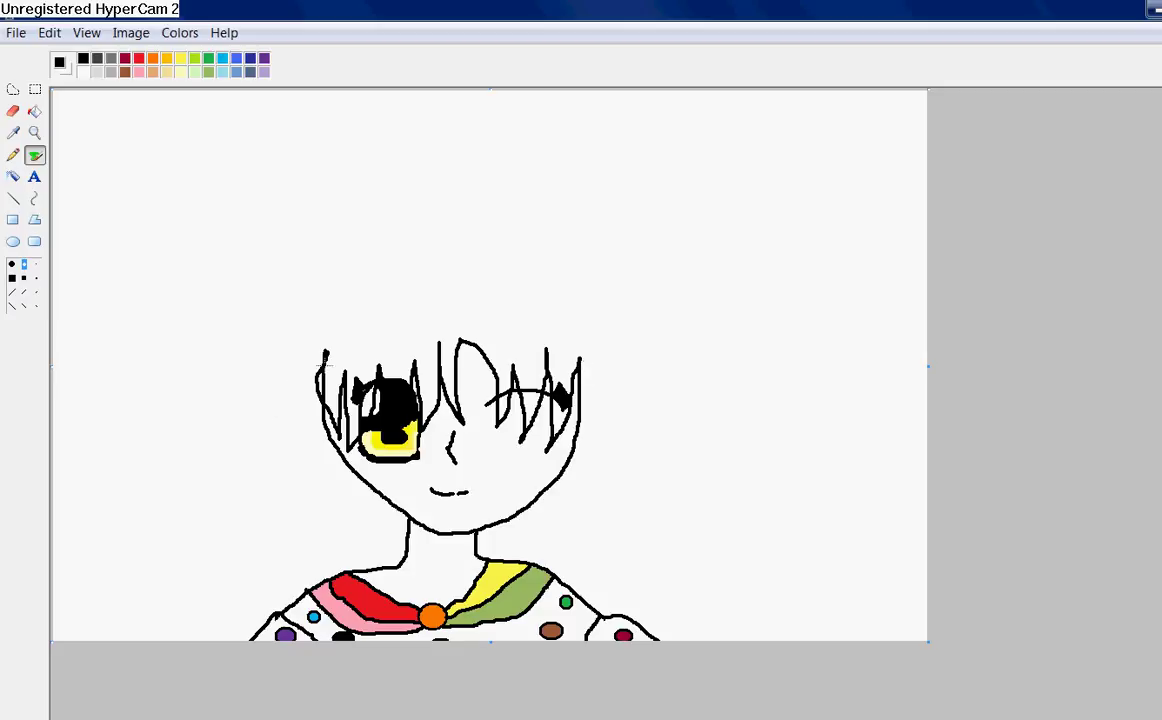
mouse_move(325, 347)
mouse_down()
mouse_move(349, 294)
mouse_move(476, 296)
mouse_move(440, 281)
mouse_move(476, 272)
mouse_move(503, 273)
mouse_move(577, 342)
mouse_up()
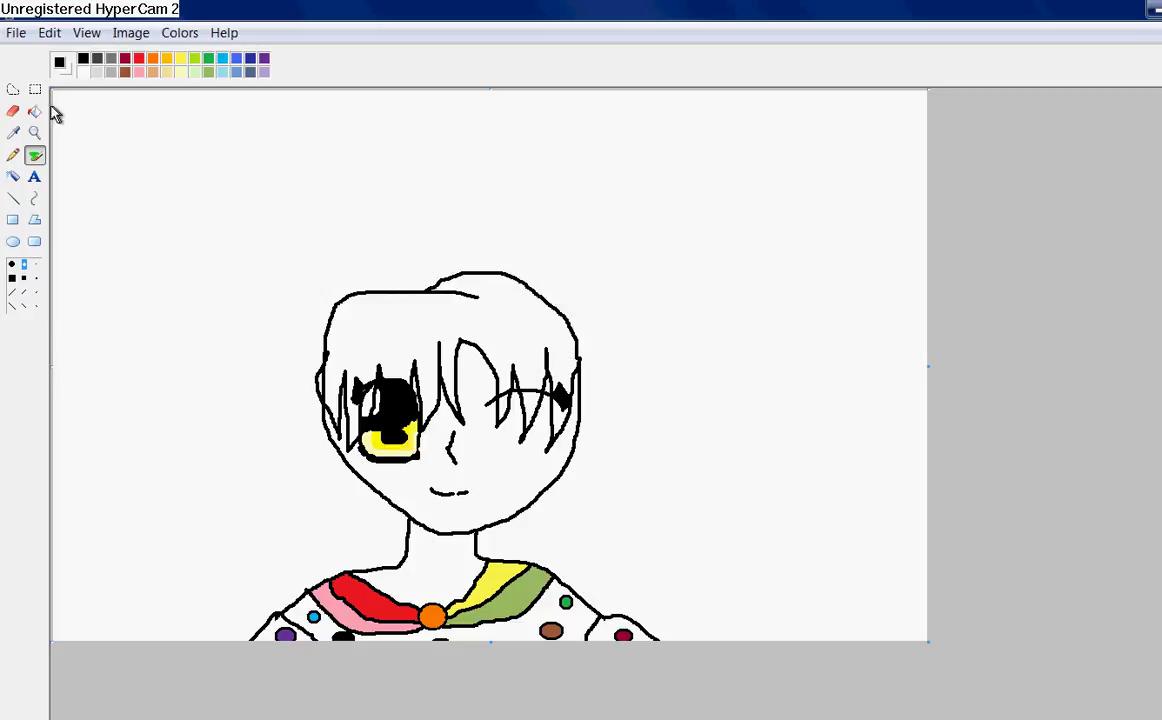
Replace the left half of the hair's top outline with a rounder black curve and erase the stray line inside the hair.
click(13, 111)
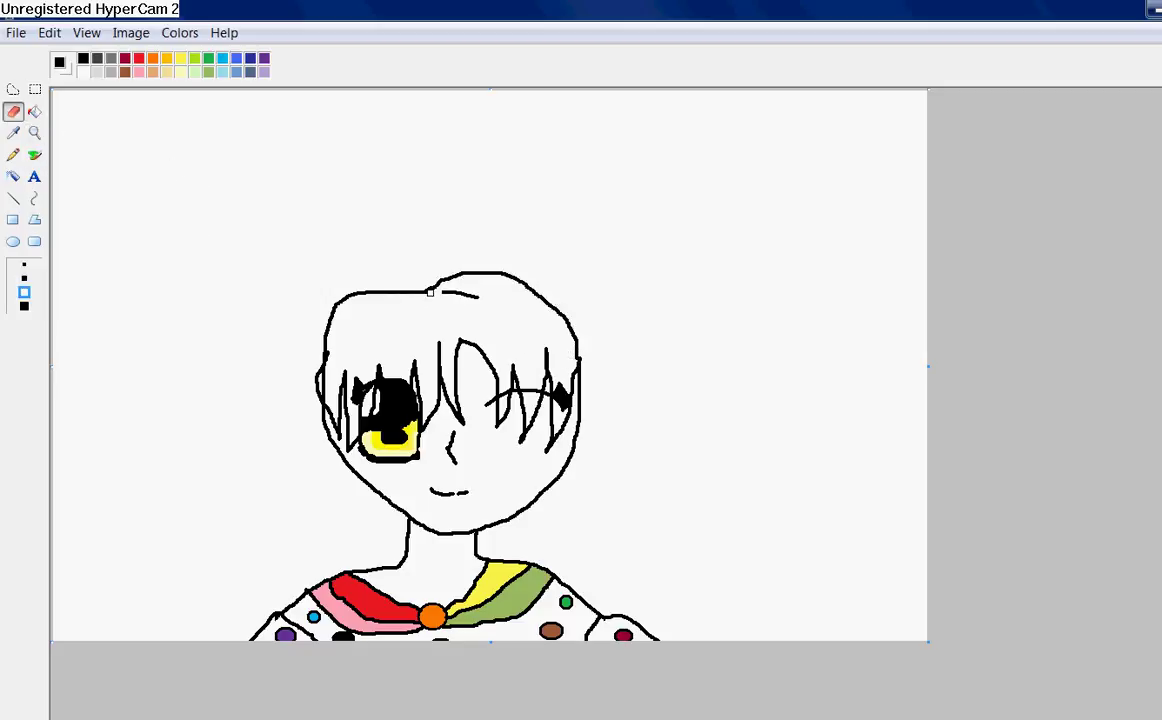
drag(430, 291, 374, 293)
click(34, 155)
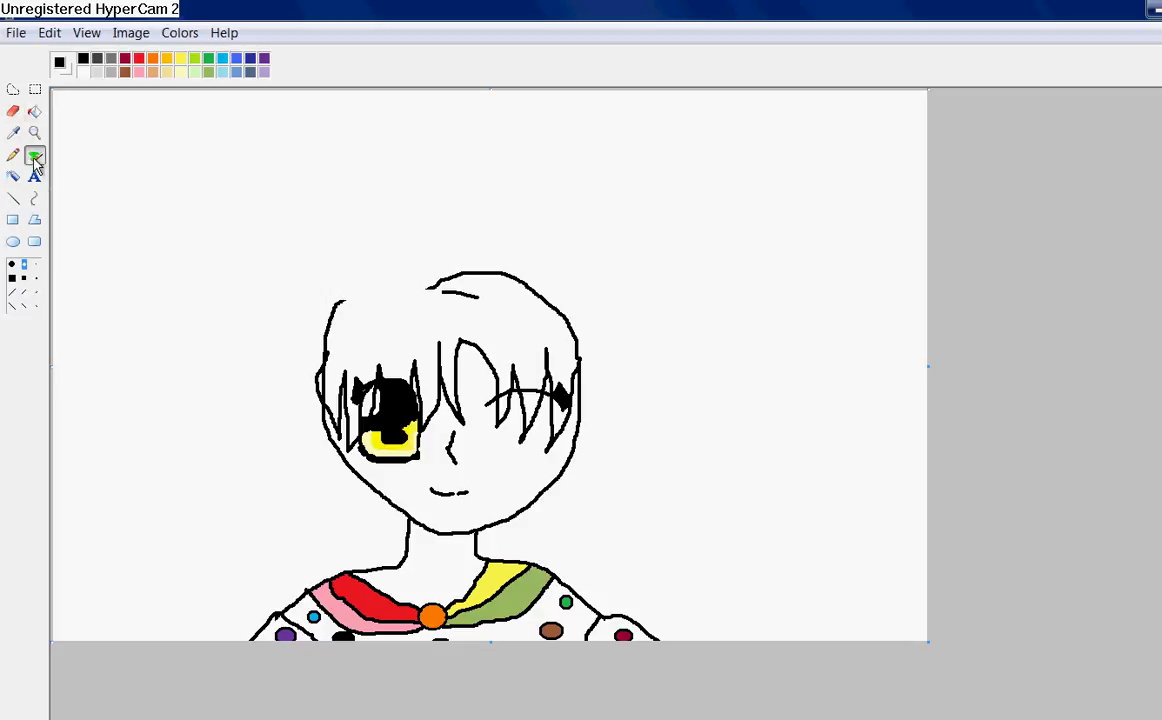
drag(338, 304, 408, 284)
click(13, 111)
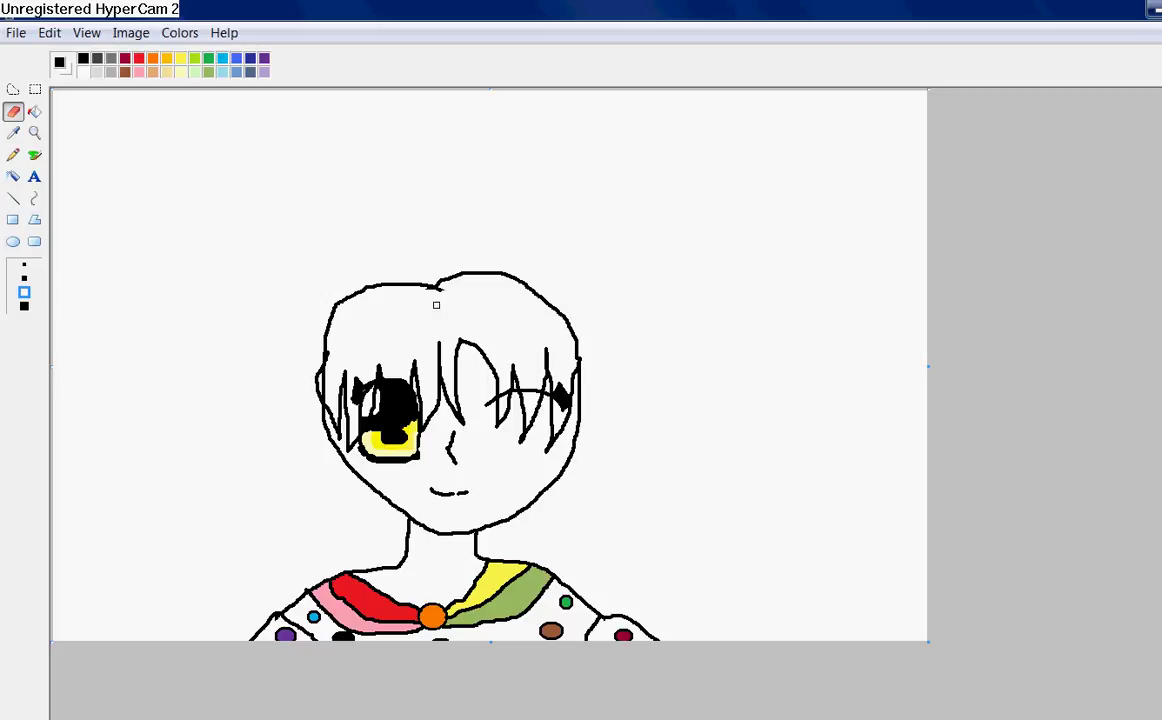
click(34, 155)
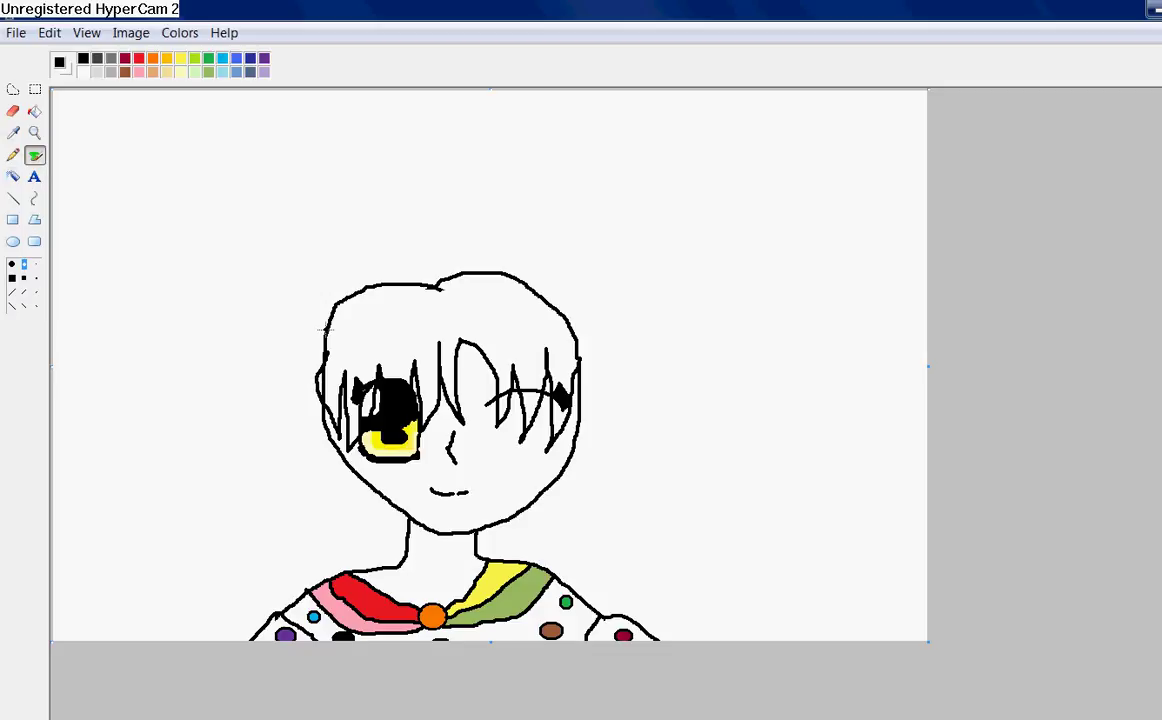
Change the brown palette colour to a lighter shade by raising its luminance.
click(124, 72)
click(178, 33)
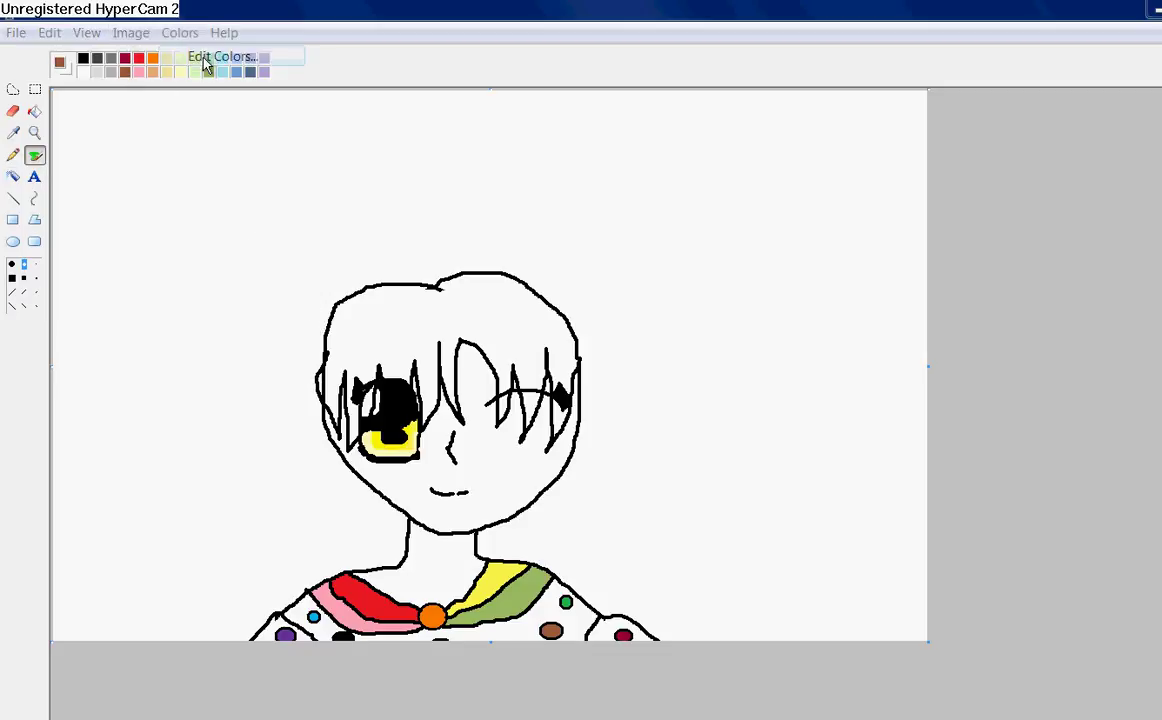
click(215, 57)
click(623, 505)
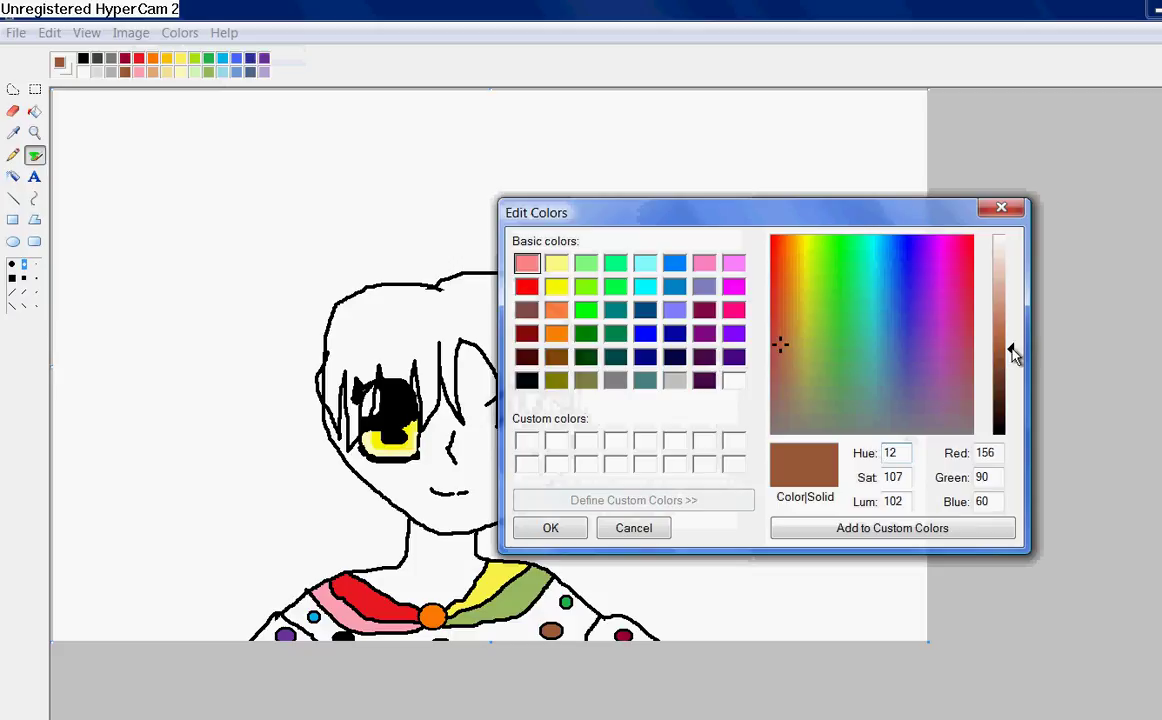
drag(1001, 358, 1008, 311)
click(566, 535)
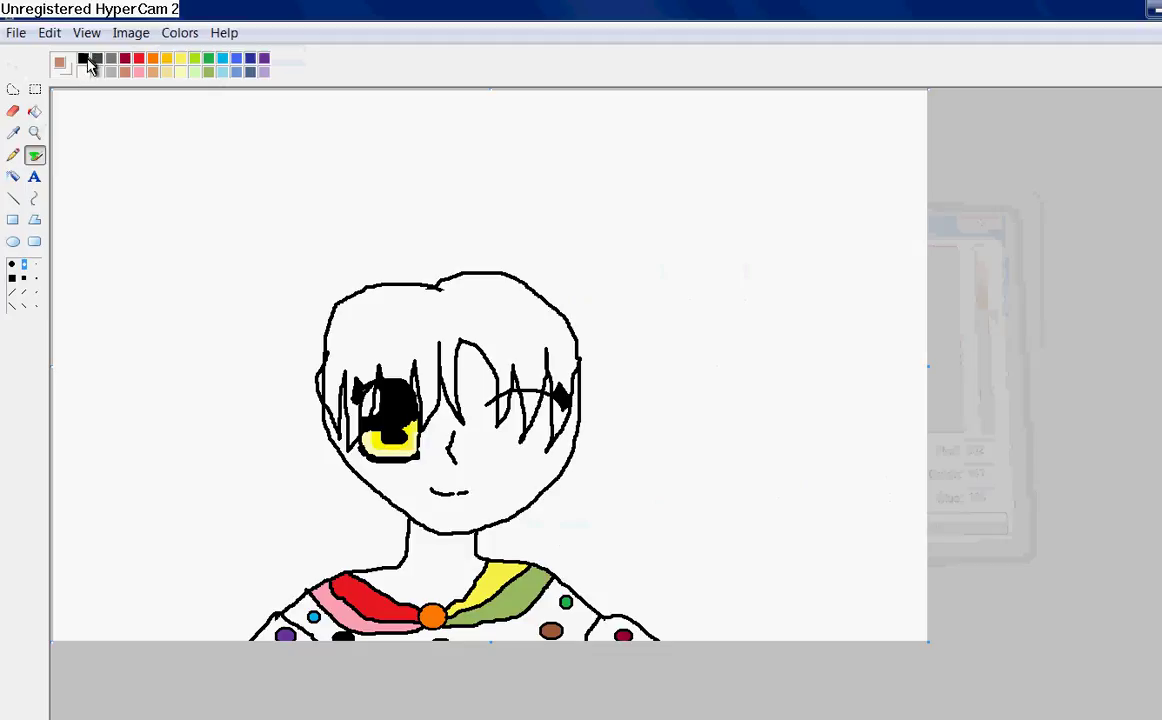
Fill the fringe and its strands with the lightened brown, undoing the accidental recolouring of the black outlines.
click(84, 58)
click(35, 112)
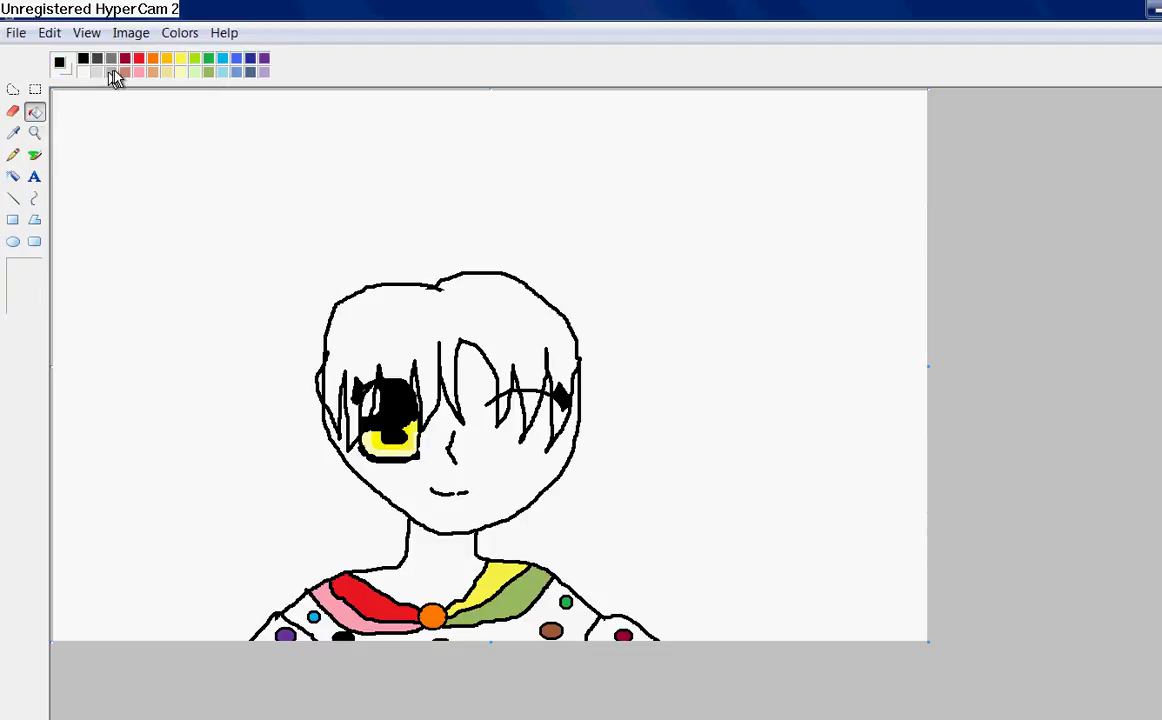
click(125, 72)
click(415, 328)
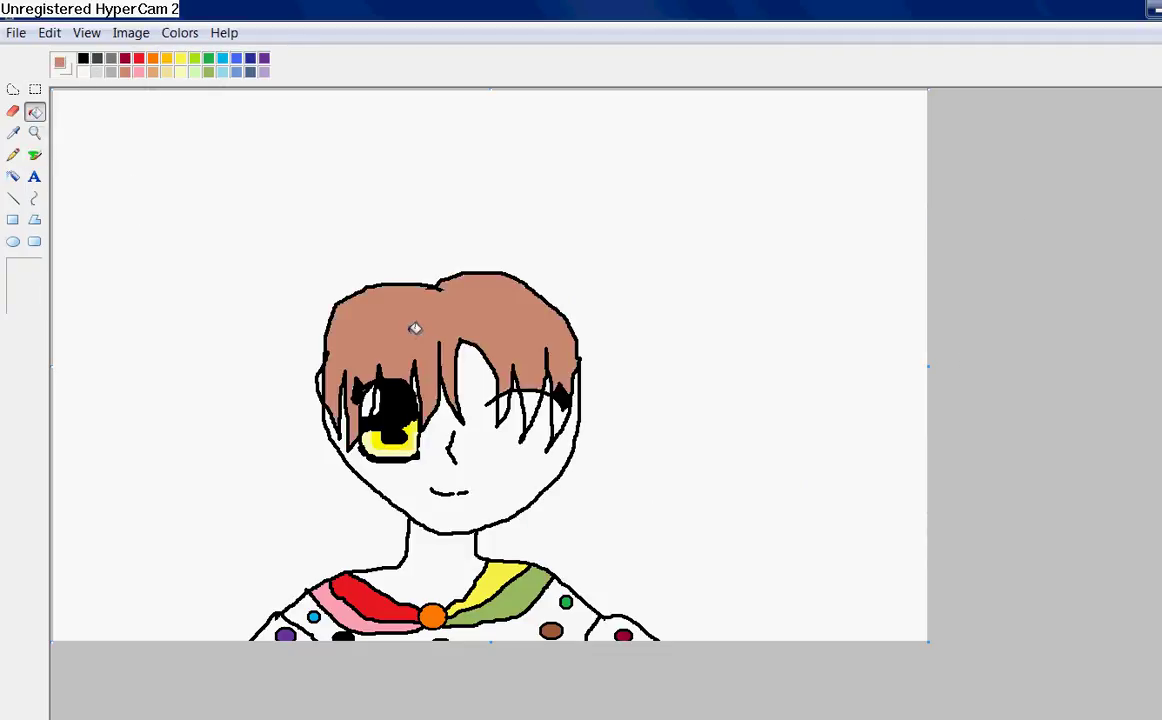
click(558, 410)
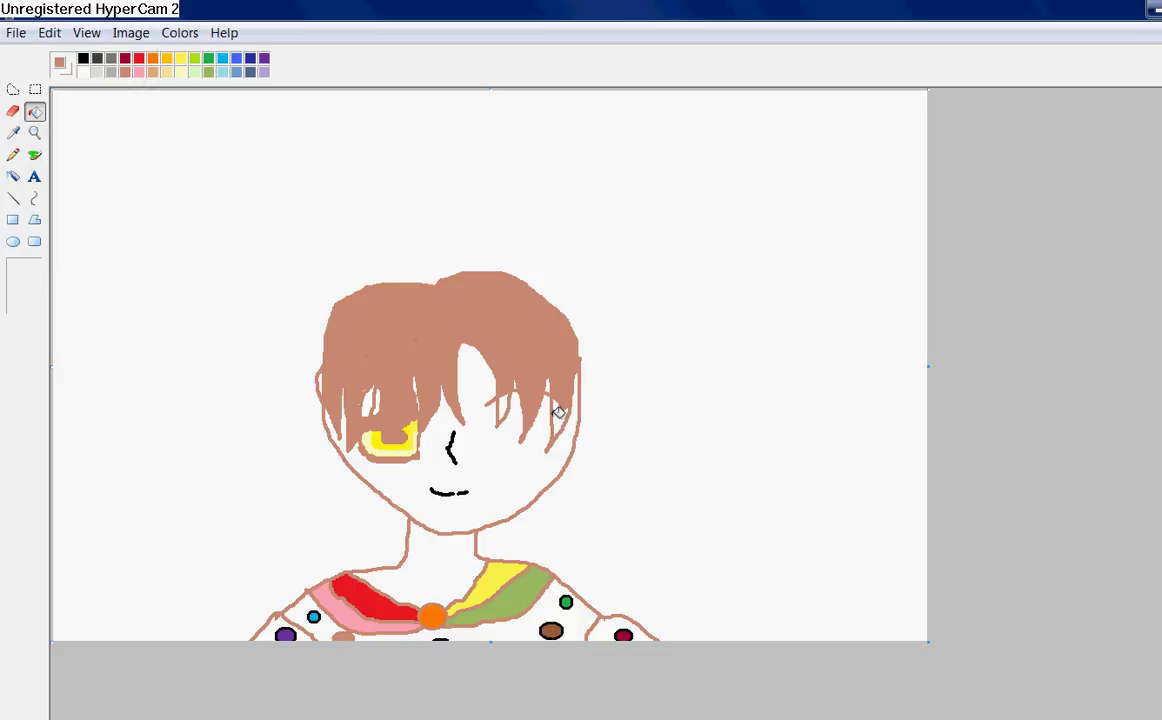
click(49, 33)
click(62, 54)
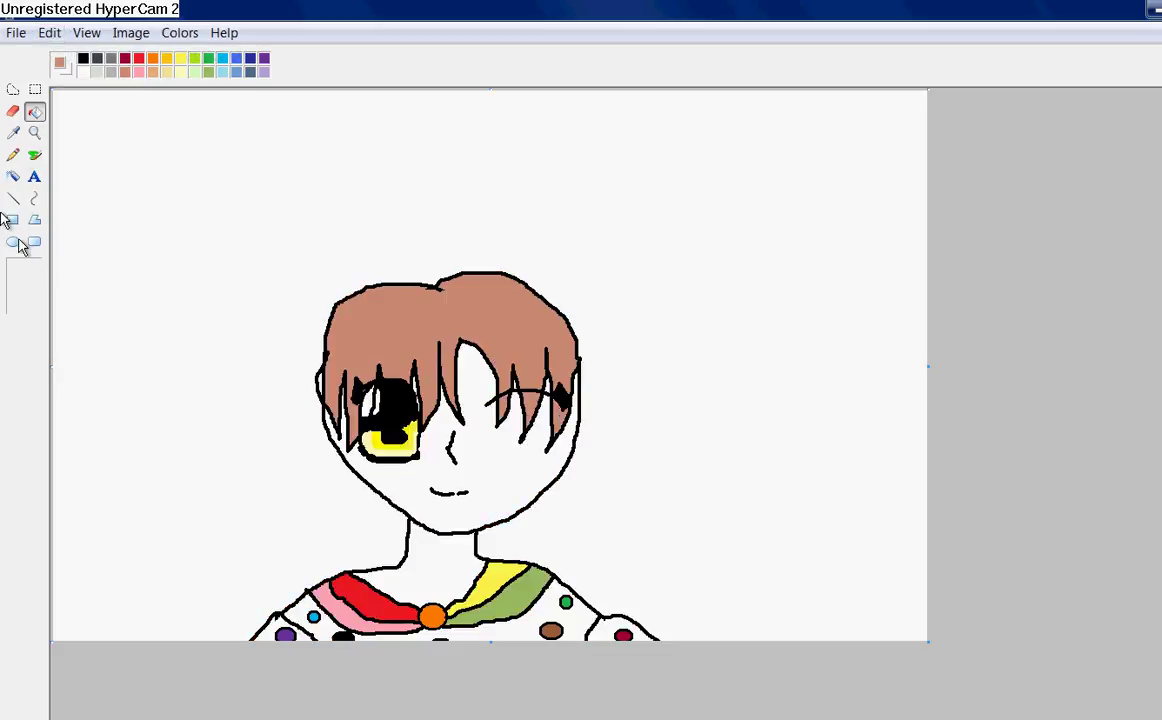
Brush a long black hair outline down each side of the head to the canvas's lower edge.
click(84, 59)
click(34, 155)
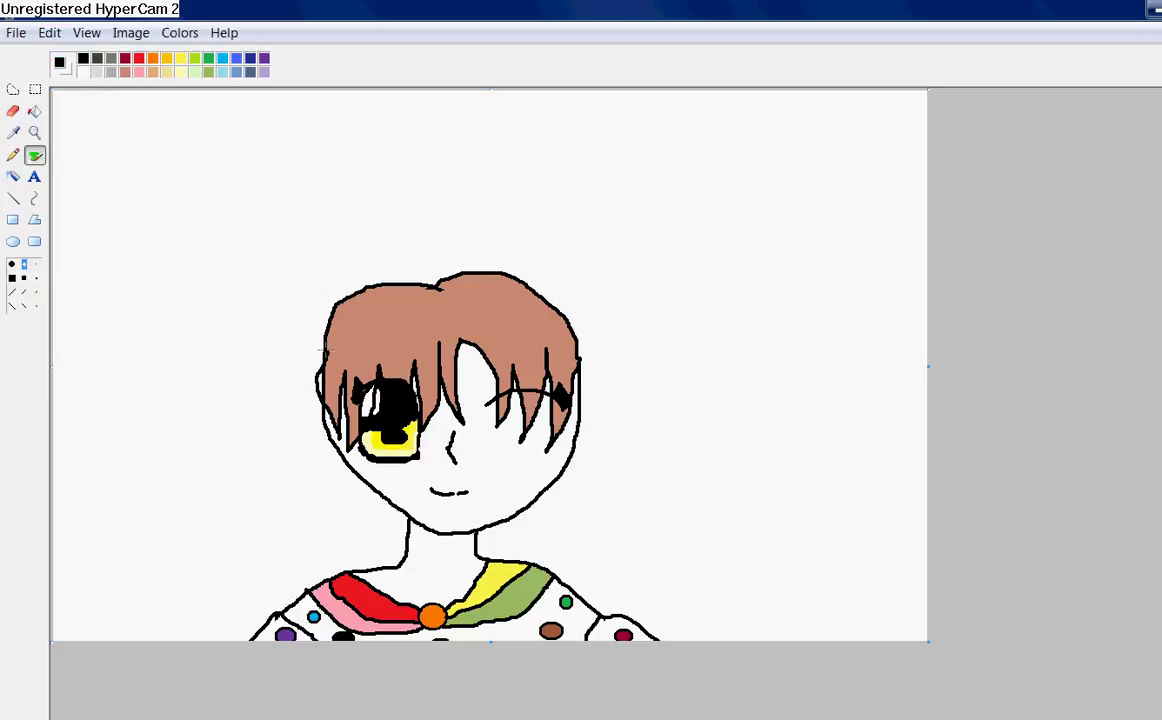
mouse_move(318, 367)
mouse_down()
mouse_move(285, 475)
mouse_move(257, 519)
mouse_move(238, 628)
mouse_up()
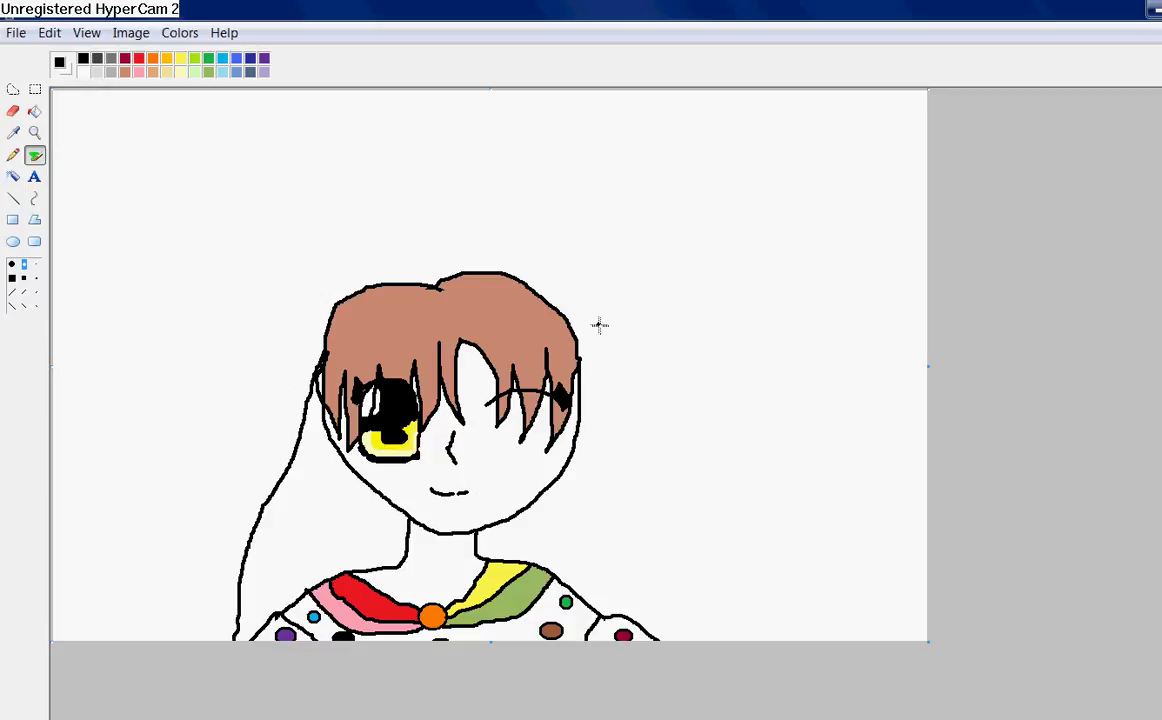
mouse_move(564, 314)
mouse_down()
mouse_move(615, 393)
mouse_move(620, 539)
mouse_move(636, 581)
mouse_move(705, 636)
mouse_up()
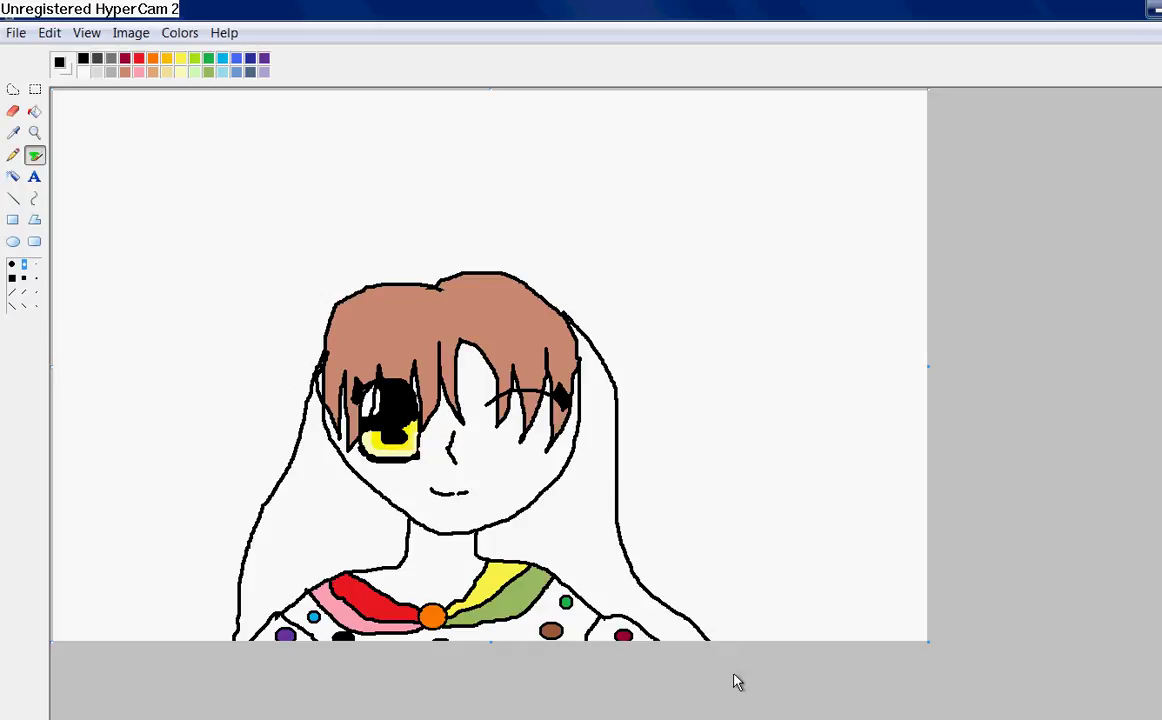
Fill the long hair on both sides of the face and neck with the lightened brown.
click(35, 111)
click(124, 72)
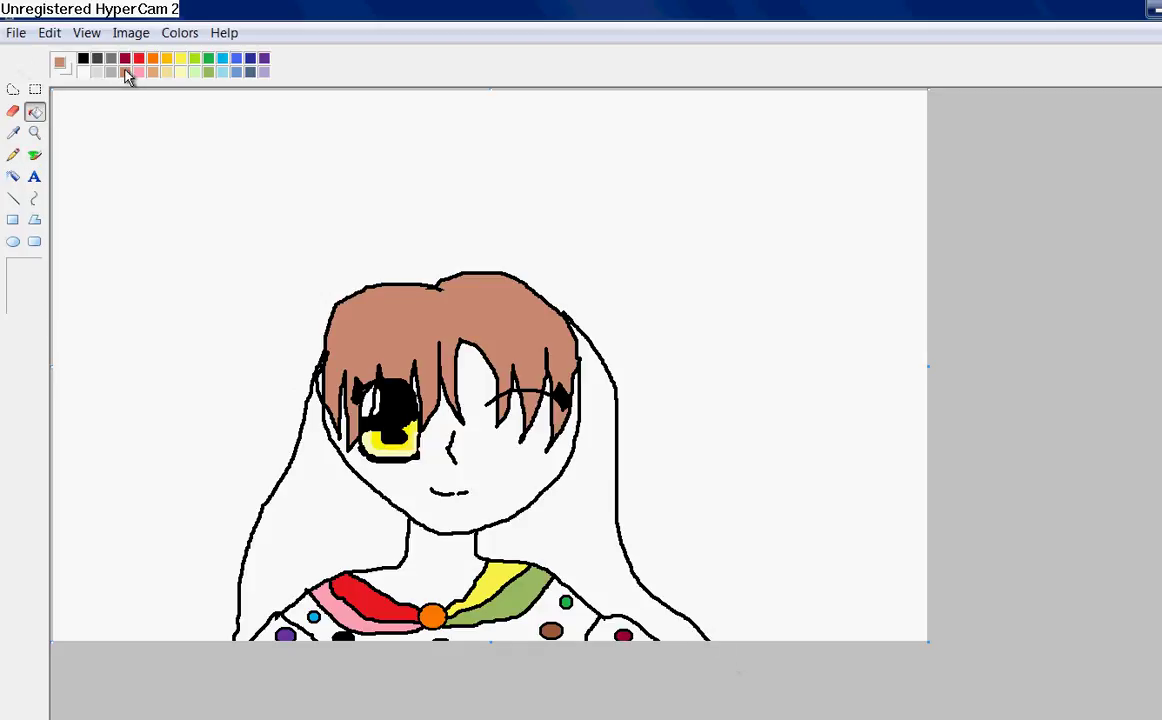
click(378, 505)
click(578, 502)
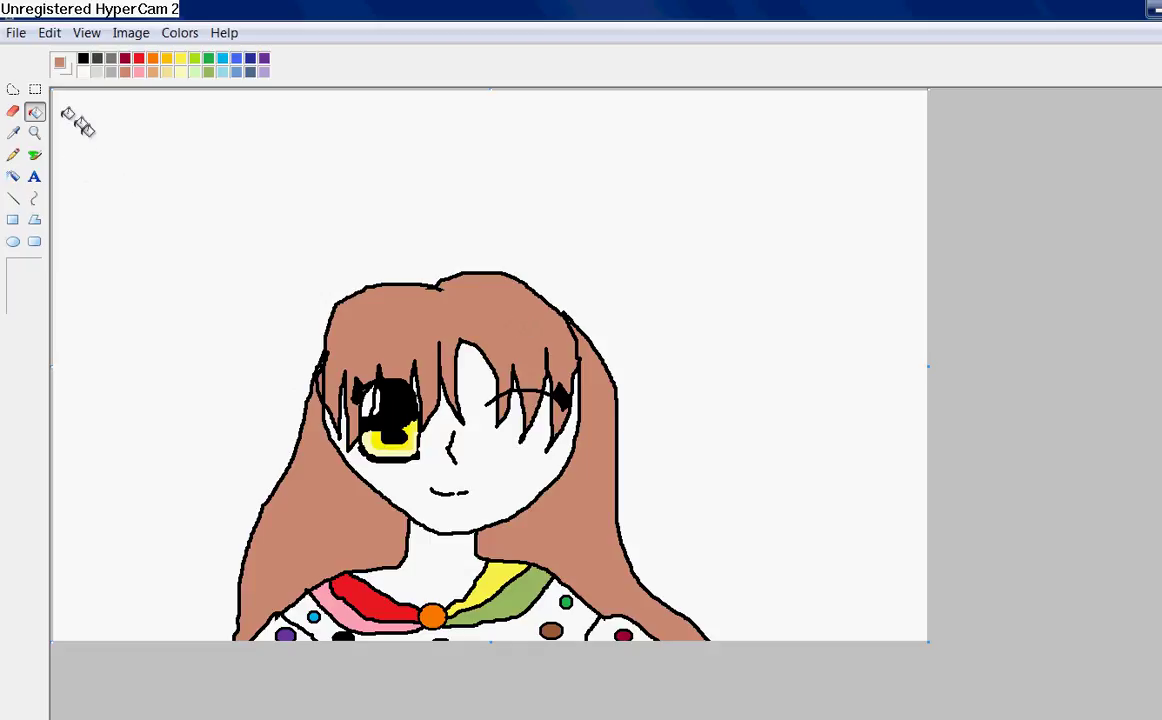
Draw two small adjoining white circles as a highlight on the left half of the fringe and fill them white.
click(13, 241)
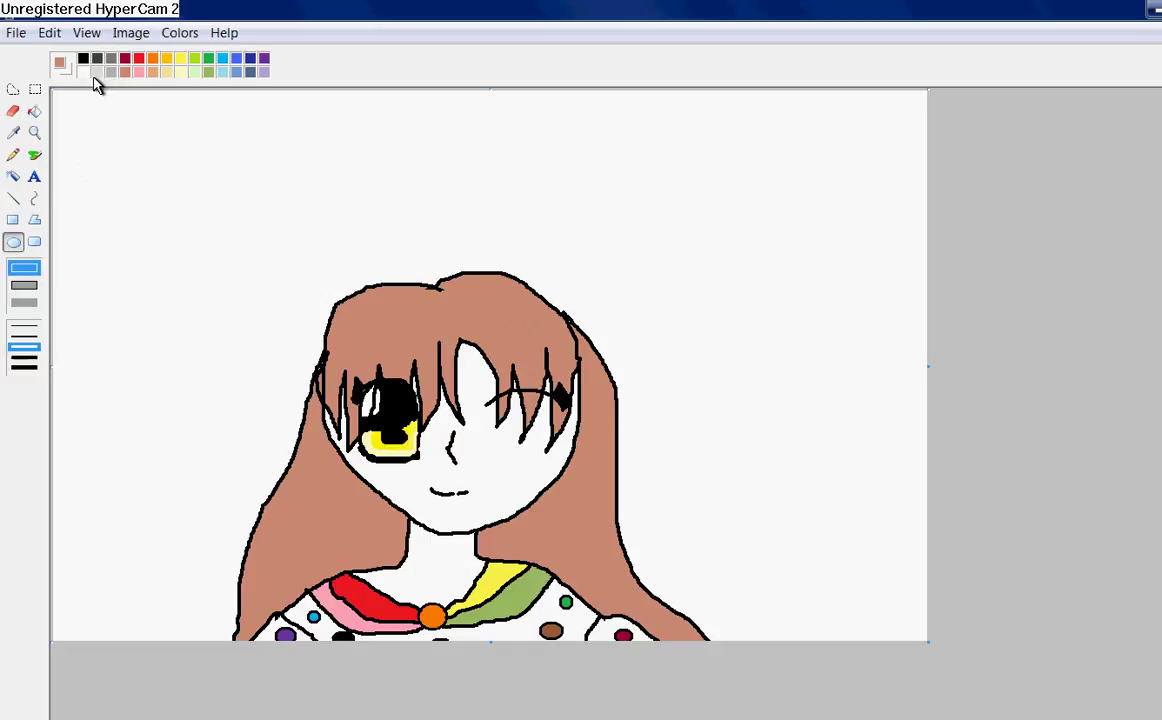
click(84, 72)
click(34, 111)
click(373, 332)
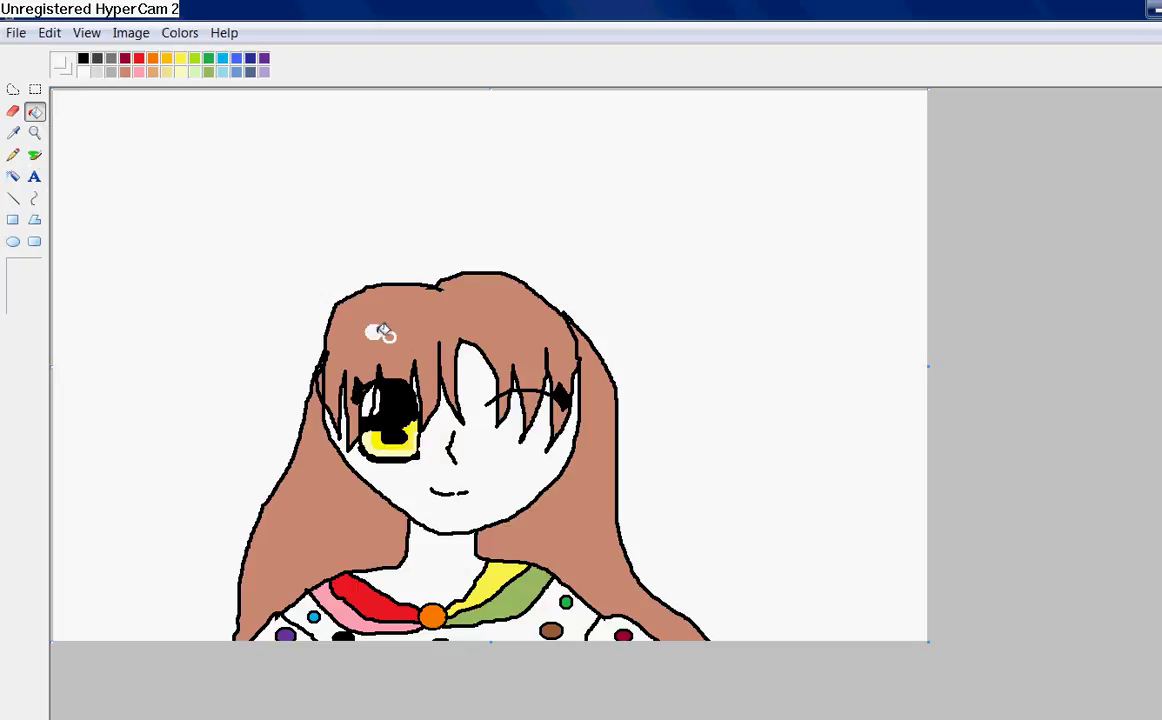
click(391, 336)
Add a matching pair of small white ellipses on the right half of the fringe and fill them white.
click(13, 241)
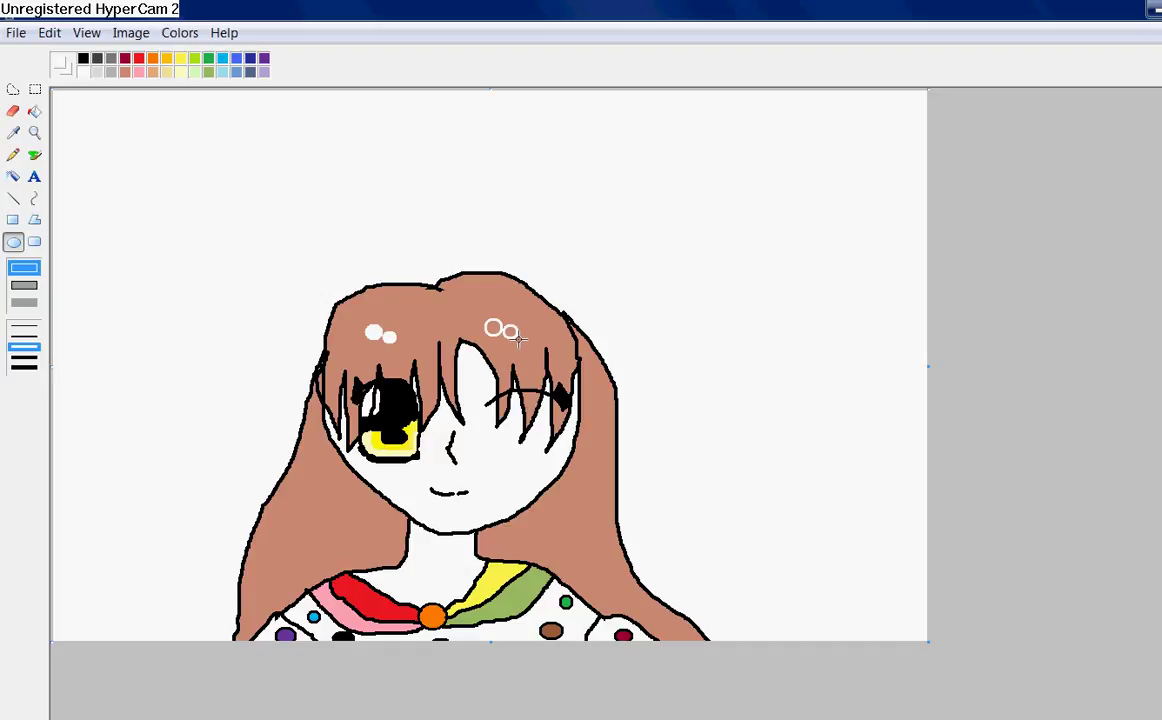
click(34, 111)
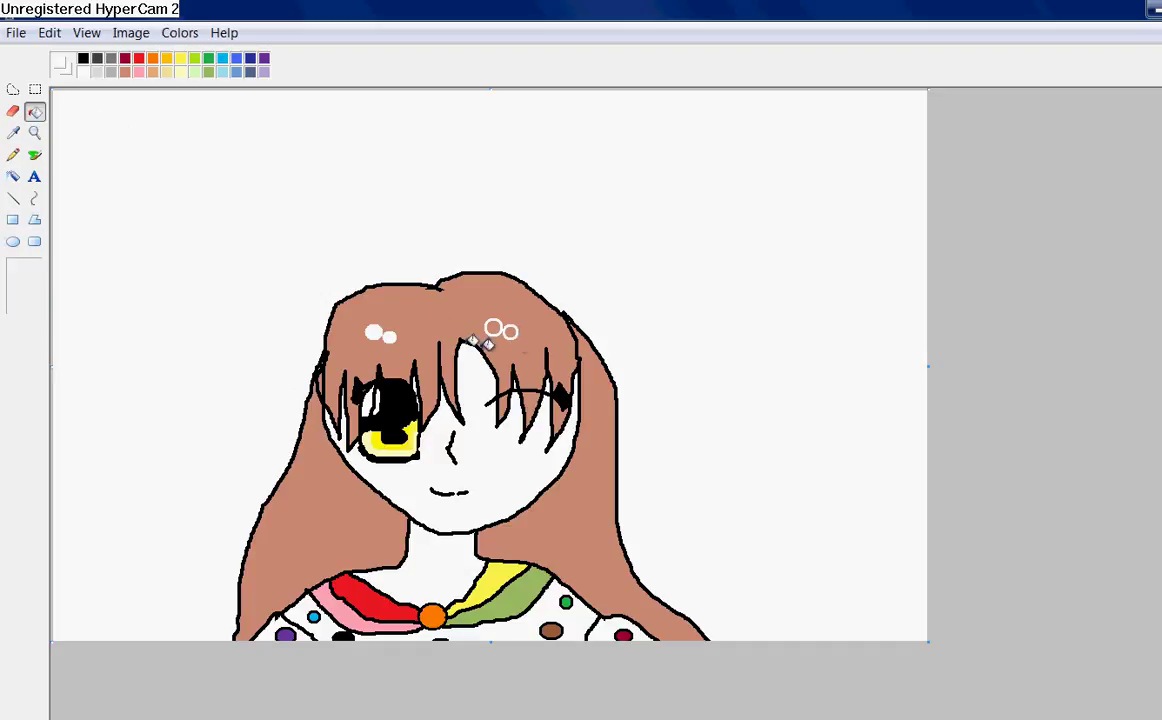
click(495, 329)
click(516, 332)
Draw pointed white tails with straight lines below the left pair of highlight circles and fill them white.
click(13, 198)
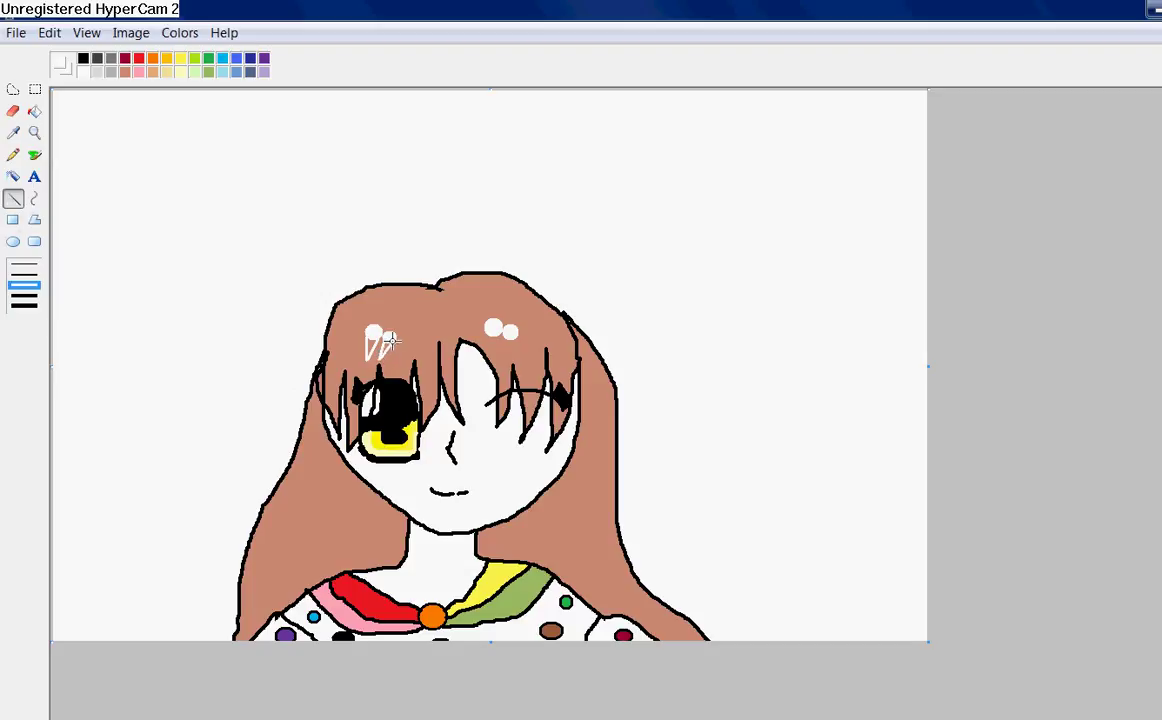
click(34, 111)
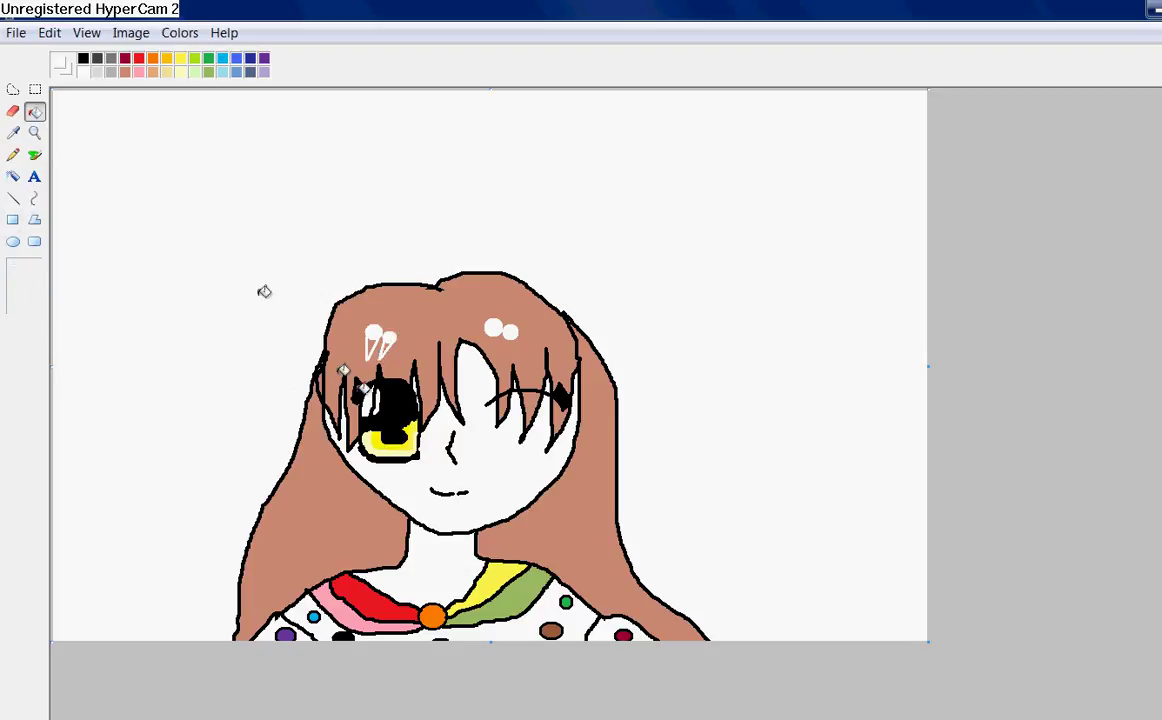
click(380, 345)
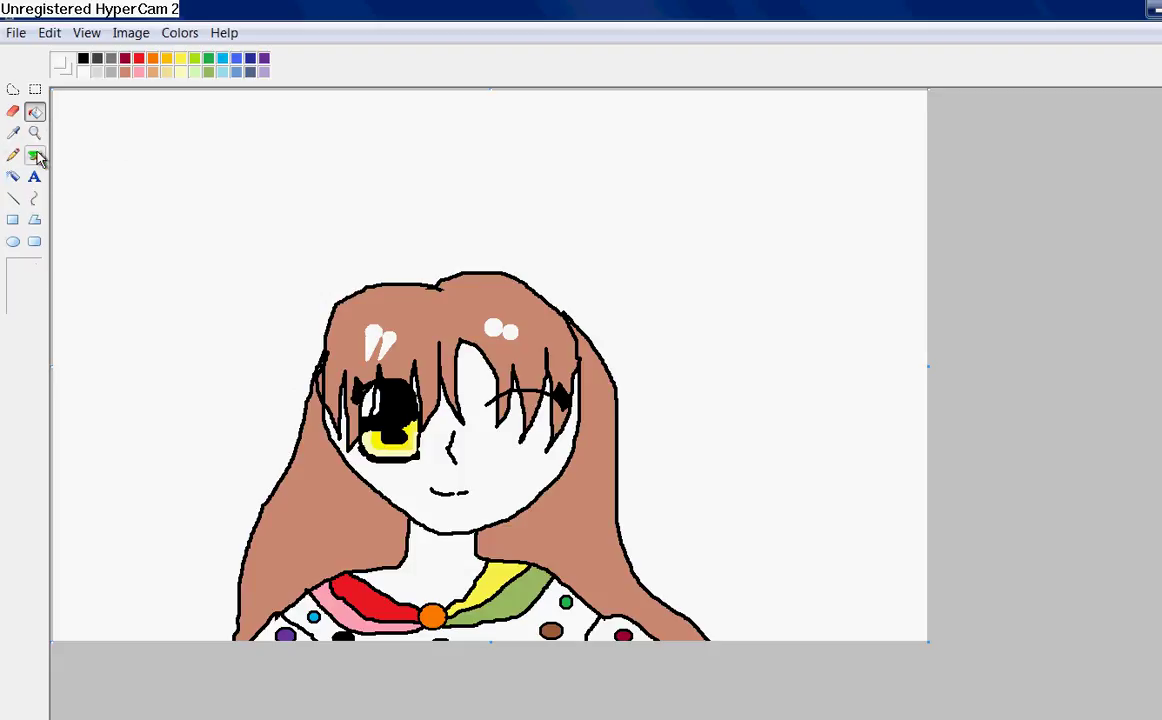
Draw pointed white tails with straight lines below the right pair of highlight circles and fill them white.
click(13, 198)
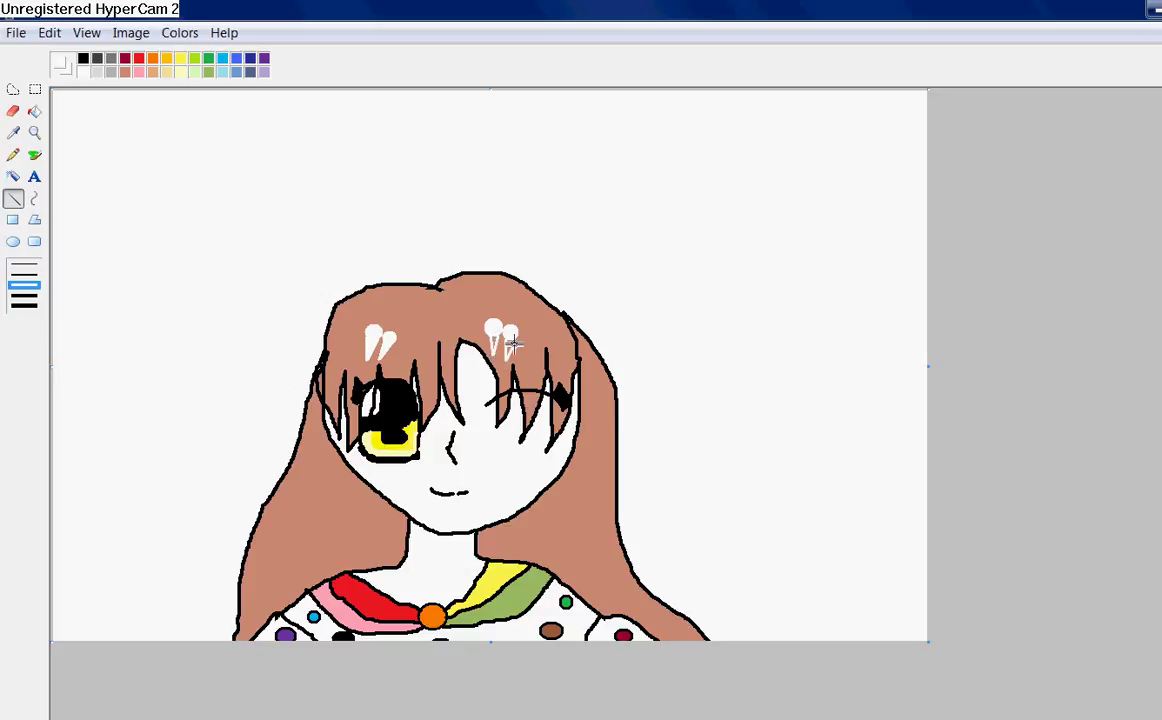
click(34, 111)
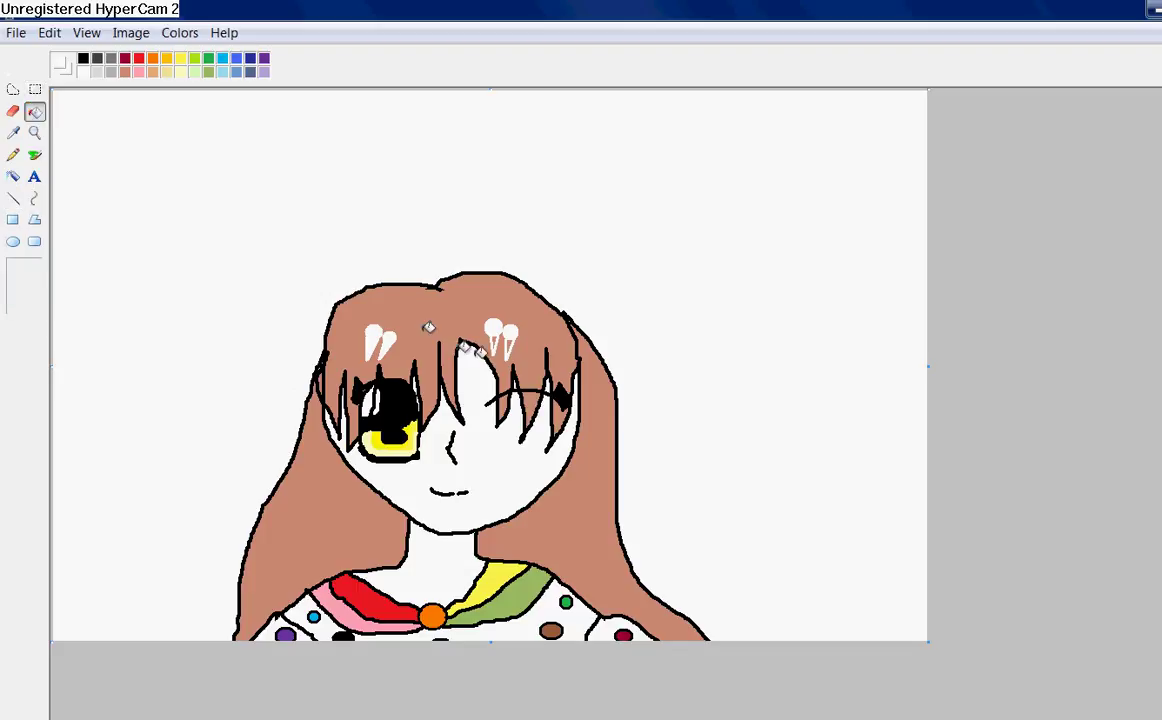